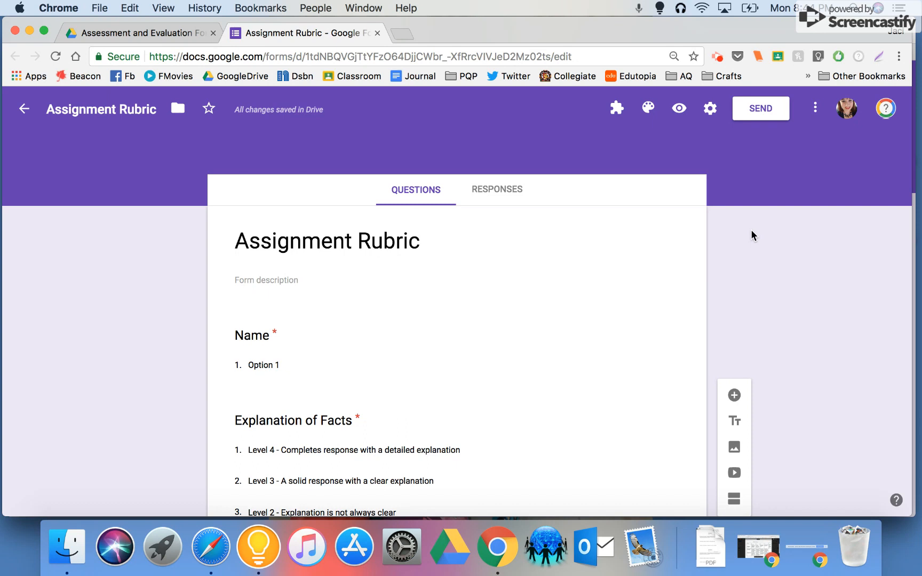
Look through the Assignment Rubric form's questions and their level descriptions.
scroll(635, 227, down, 5)
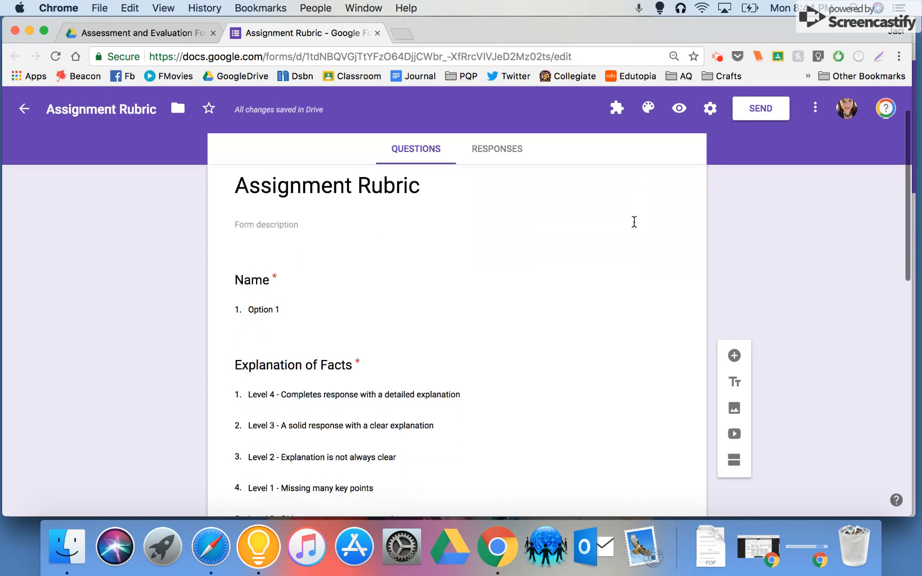
scroll(635, 224, down, 3)
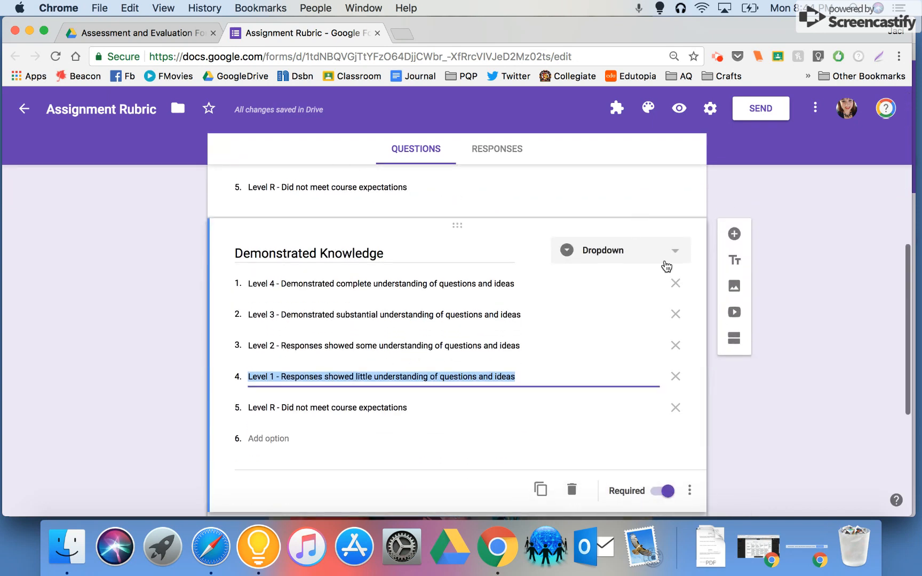
click(822, 426)
scroll(821, 426, up, 10)
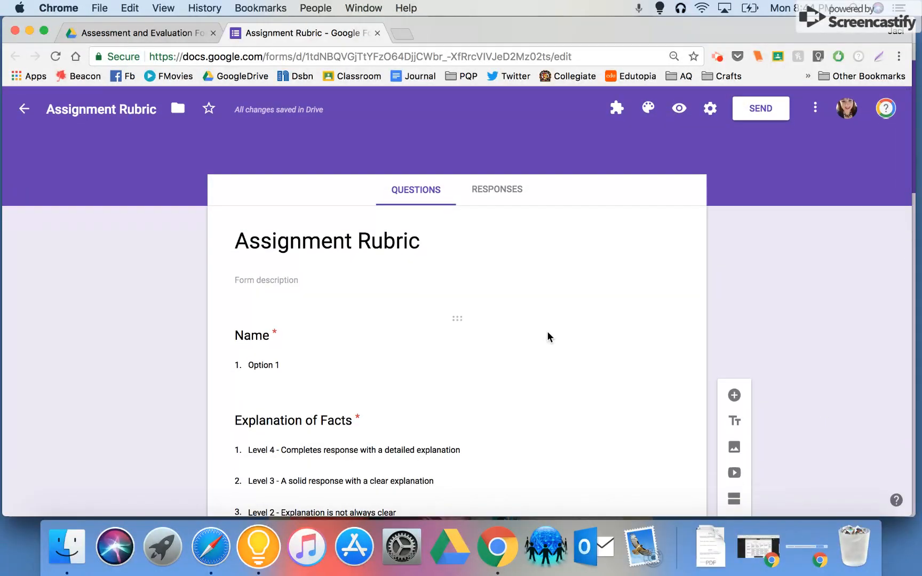
Switch to the untitled form in Safari, search the add-ons for docappender and start installing the free docAppender add-on.
click(216, 552)
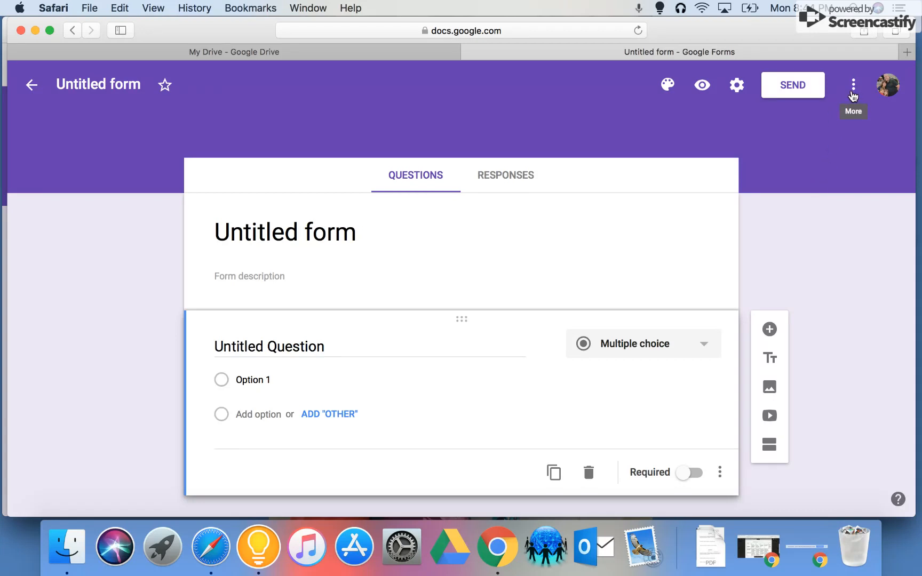
click(852, 92)
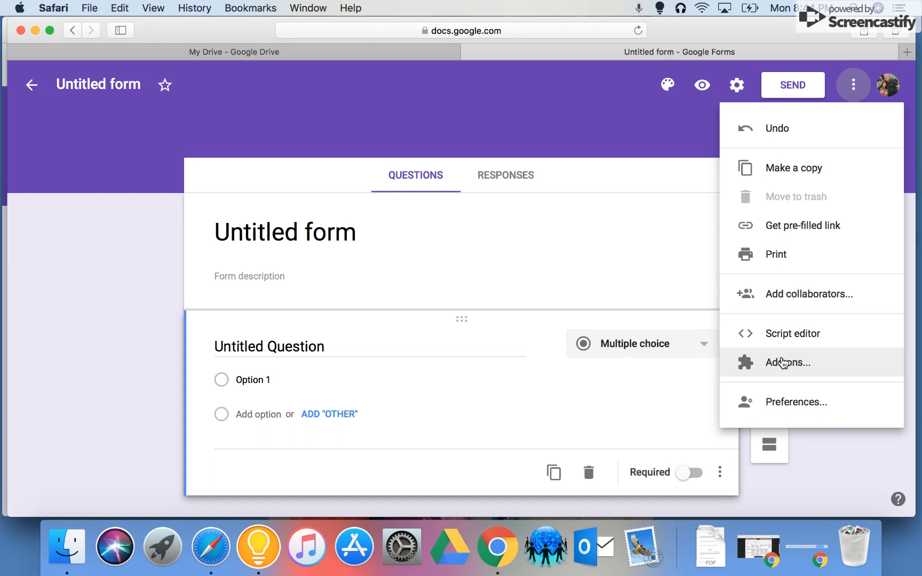
click(783, 363)
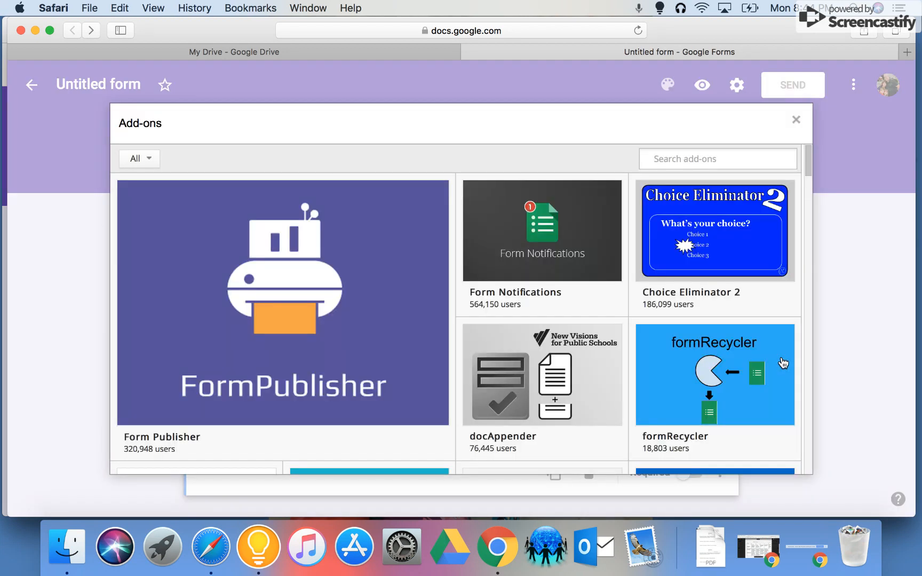
click(682, 158)
text(docap)
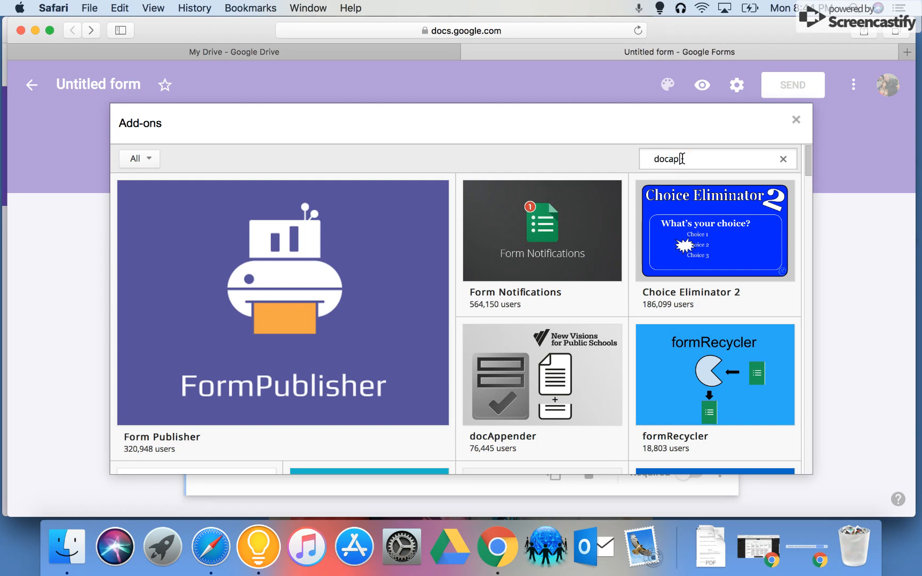
text(pender)
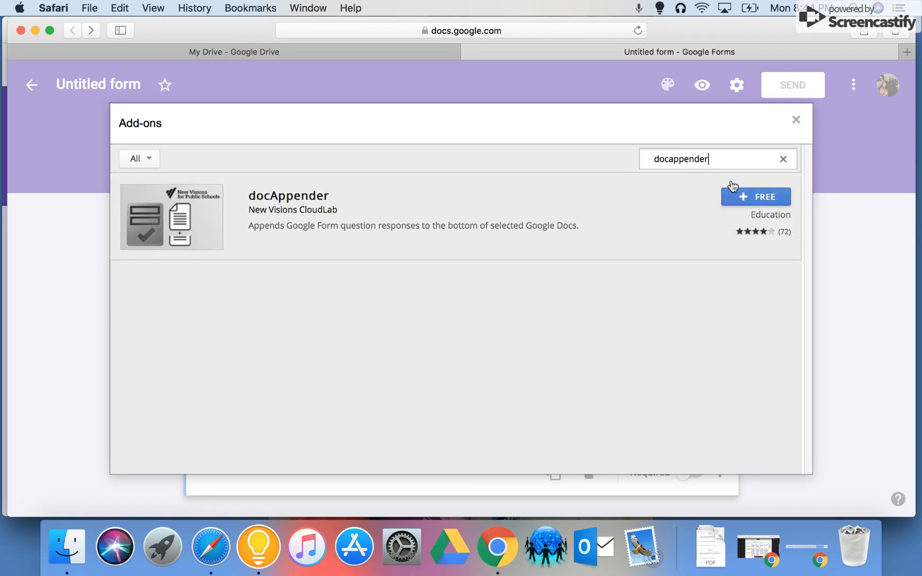
click(765, 198)
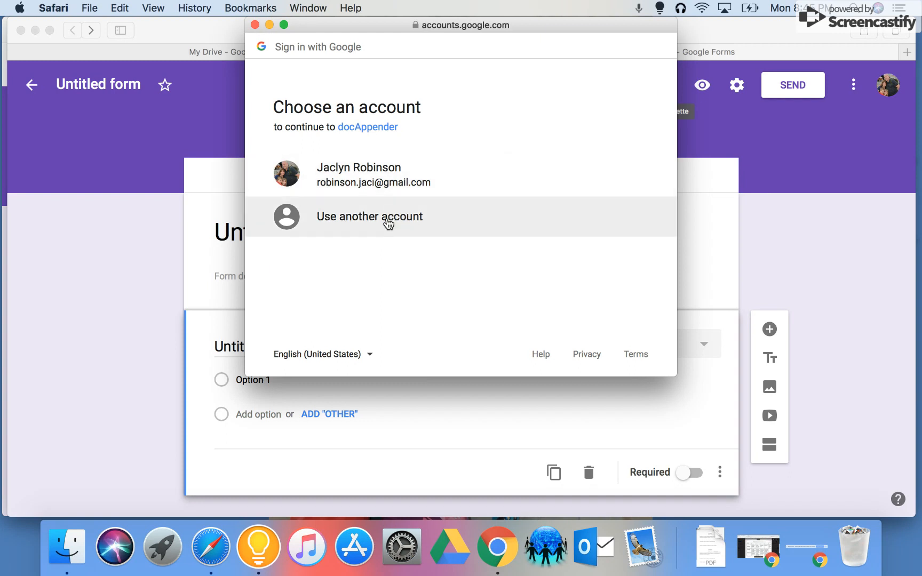
Sign in to docAppender through the other-account option, entering the account's e-mail address and its saved password.
click(386, 220)
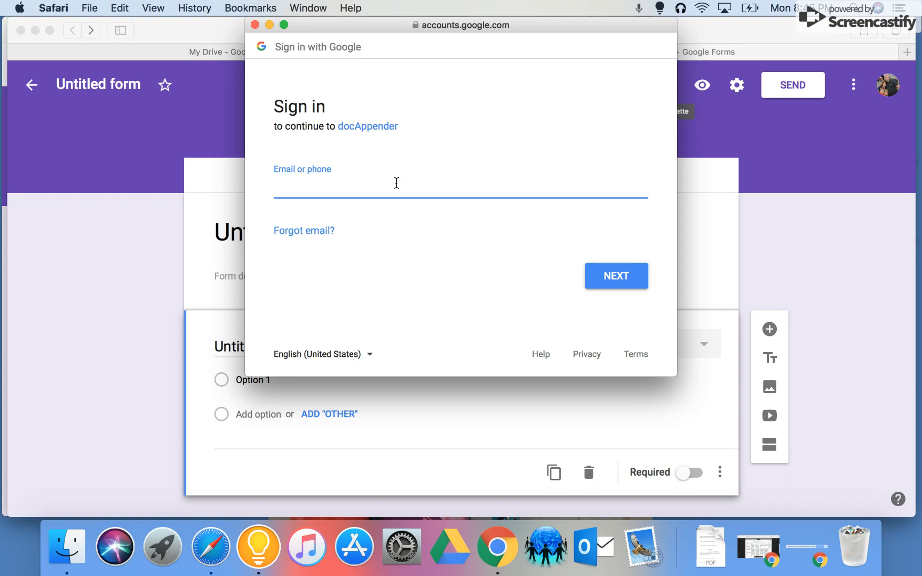
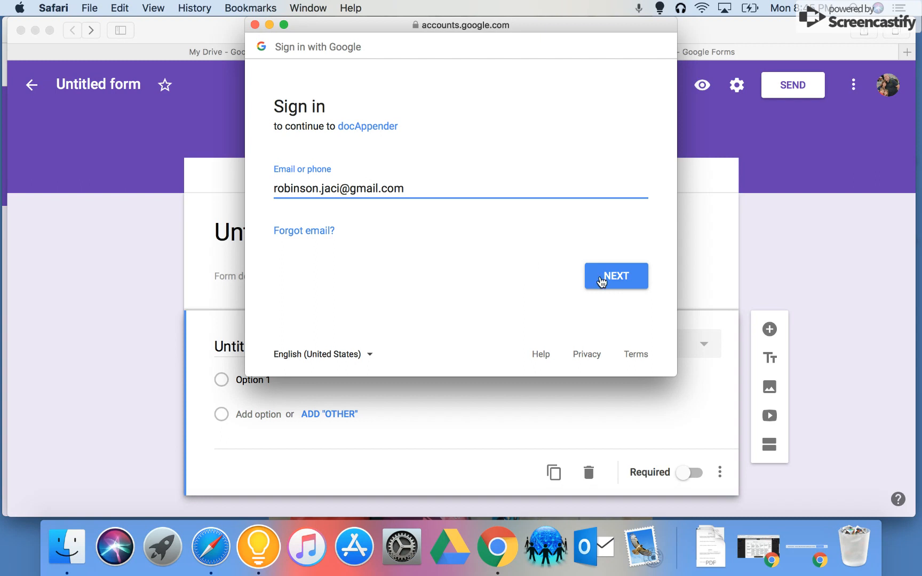
click(600, 279)
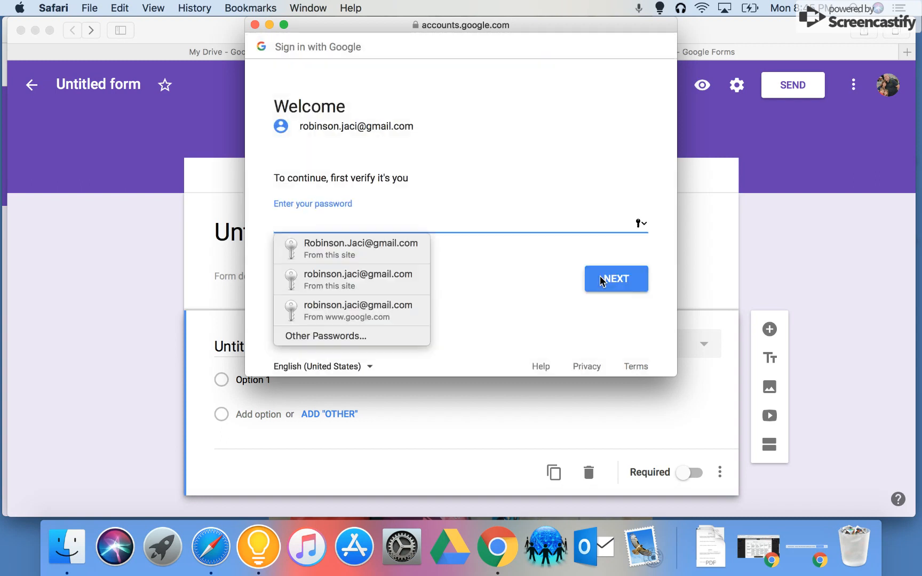
click(411, 249)
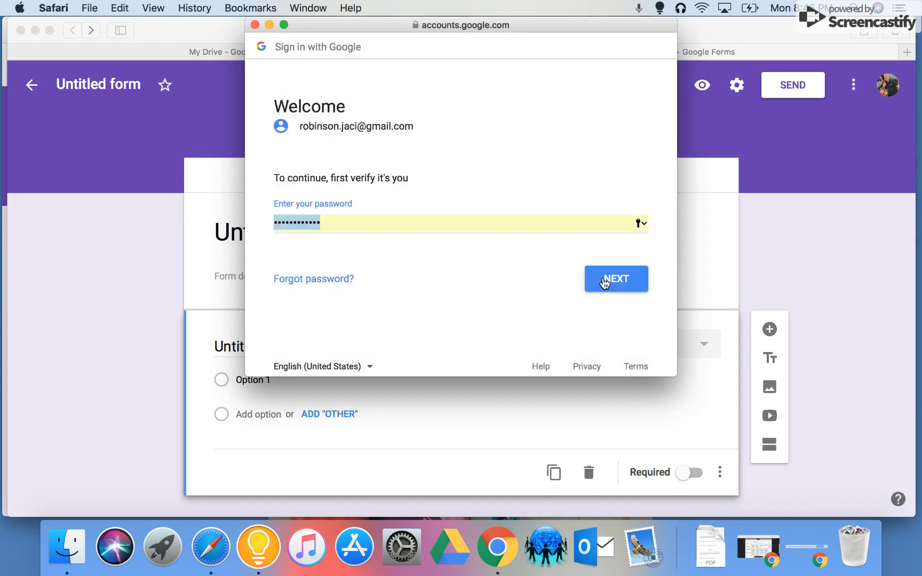
click(612, 283)
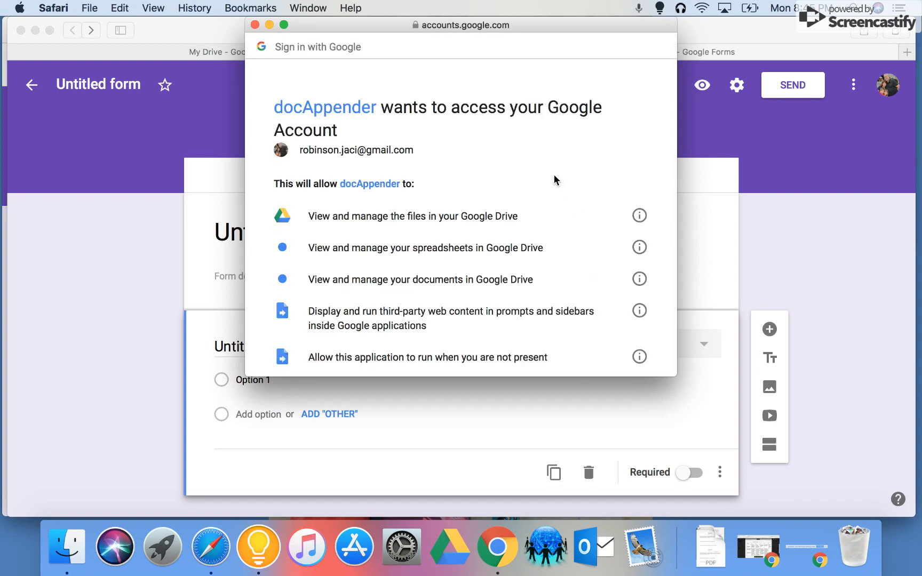
Review the permissions docAppender requests and allow it access to the Google account.
scroll(555, 181, down, 5)
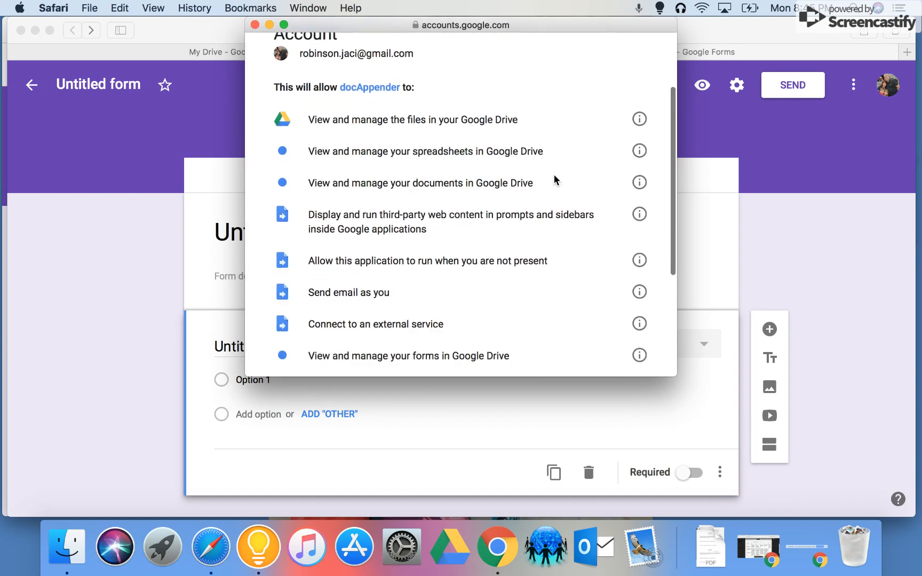
scroll(555, 181, down, 2)
scroll(555, 181, up, 8)
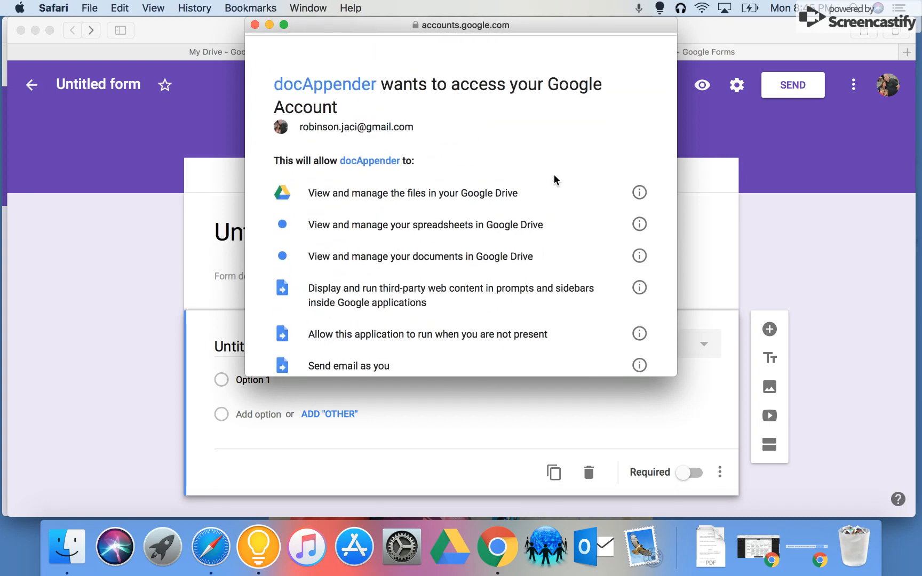
scroll(555, 181, down, 4)
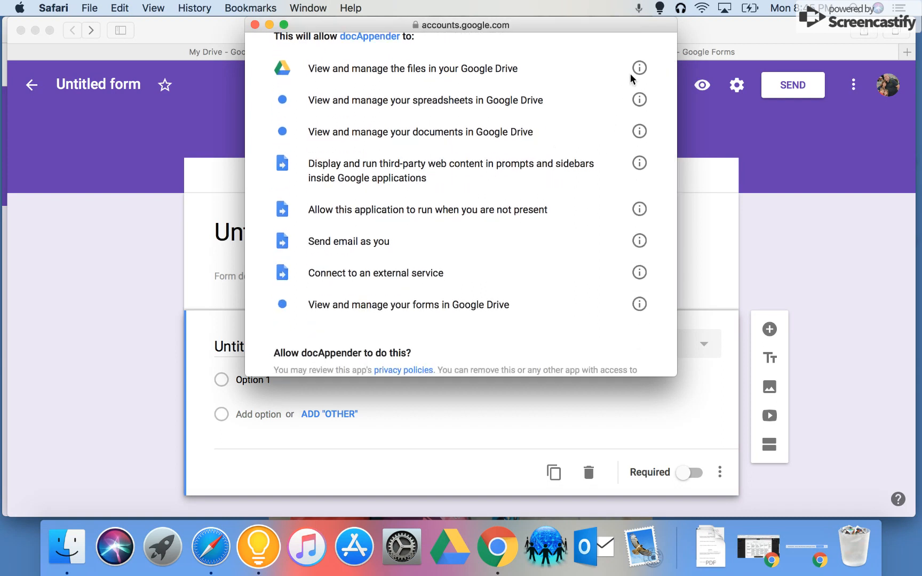
scroll(639, 238, down, 4)
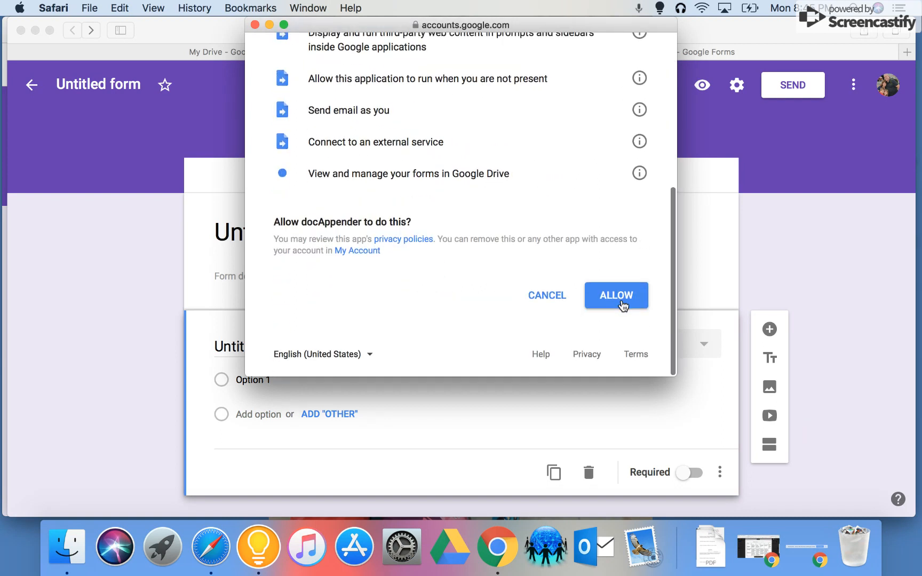
click(621, 303)
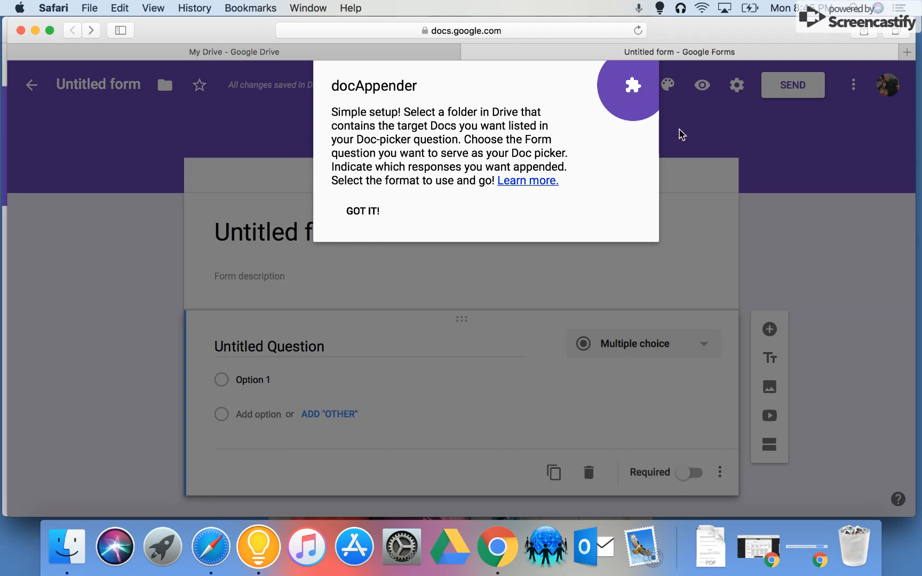
Switch back to the Assignment Rubric form in Google Chrome.
click(498, 553)
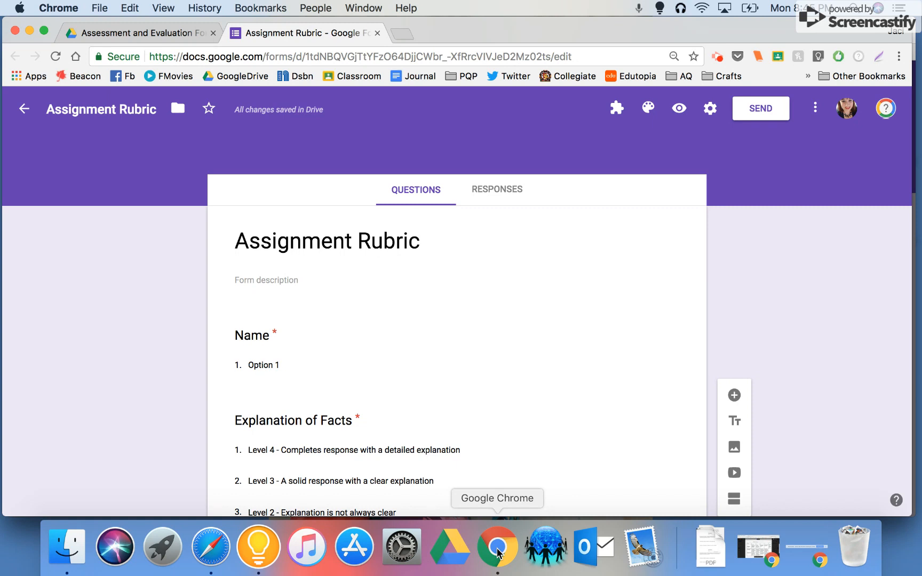
click(617, 108)
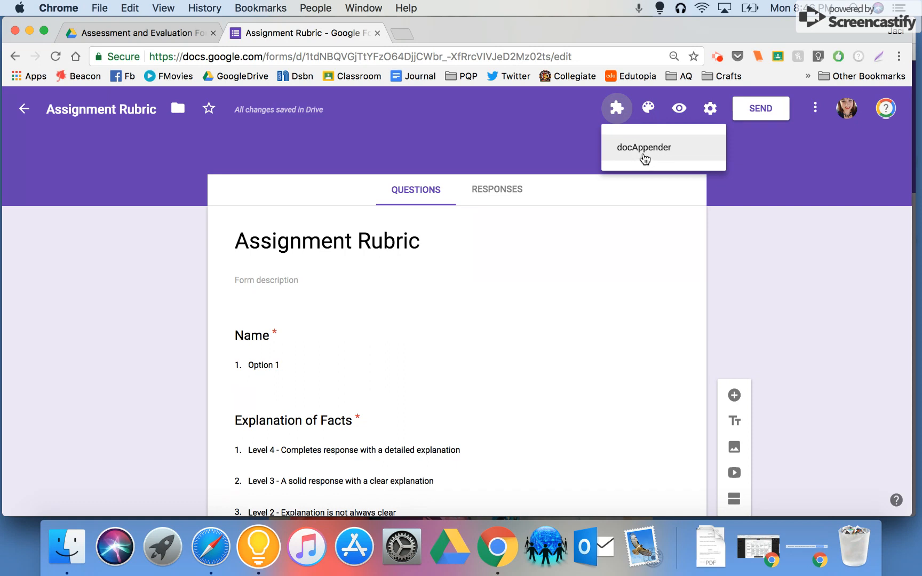
click(793, 347)
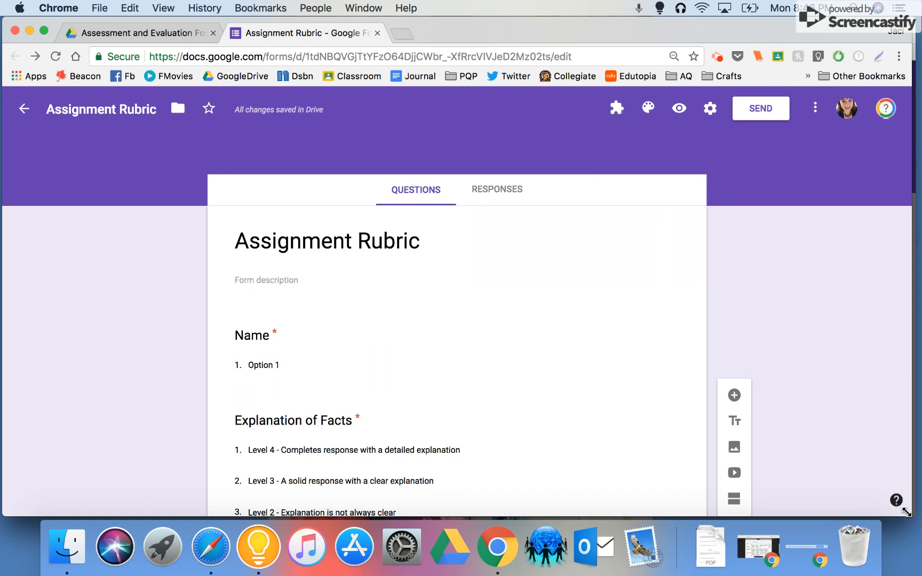
drag(906, 512, 527, 506)
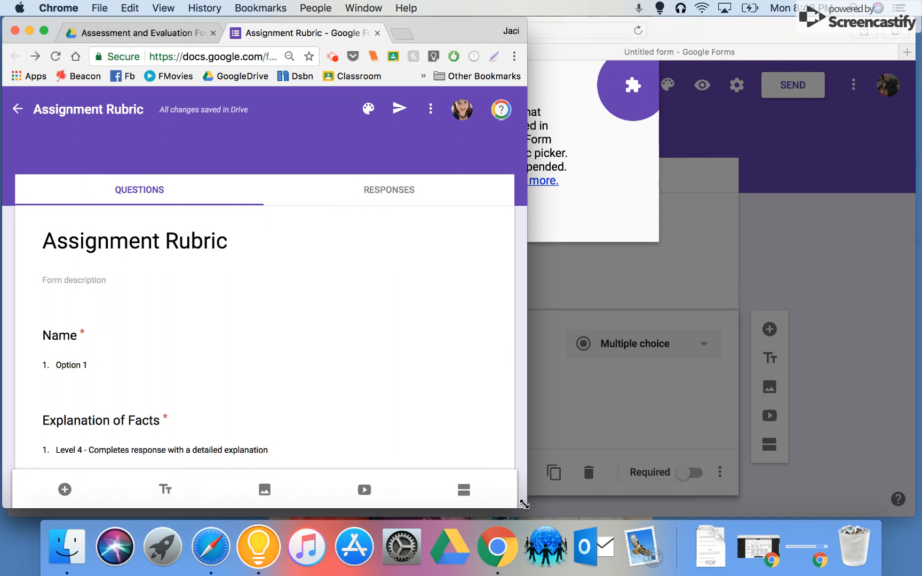
drag(525, 505, 921, 515)
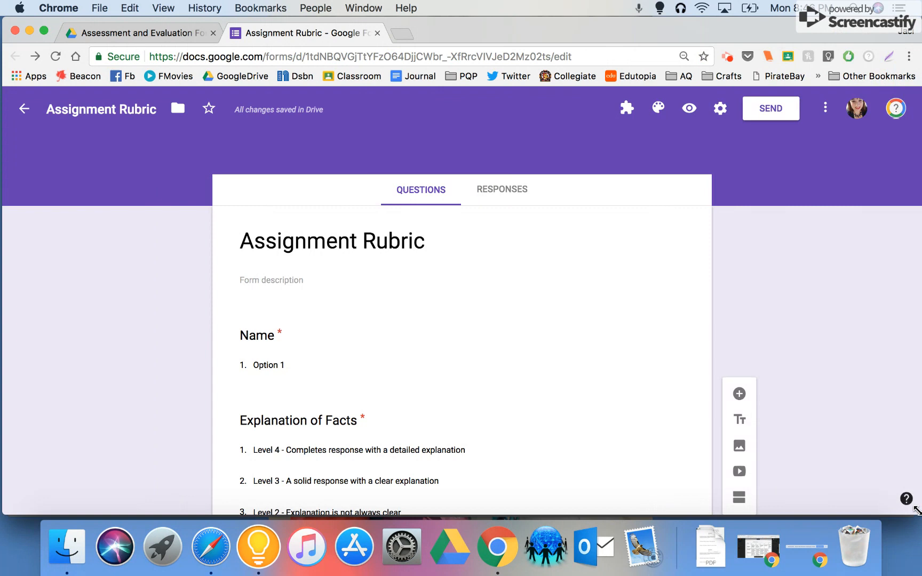
Open the docAppender add-on's sidebar for the Assignment Rubric form.
click(627, 114)
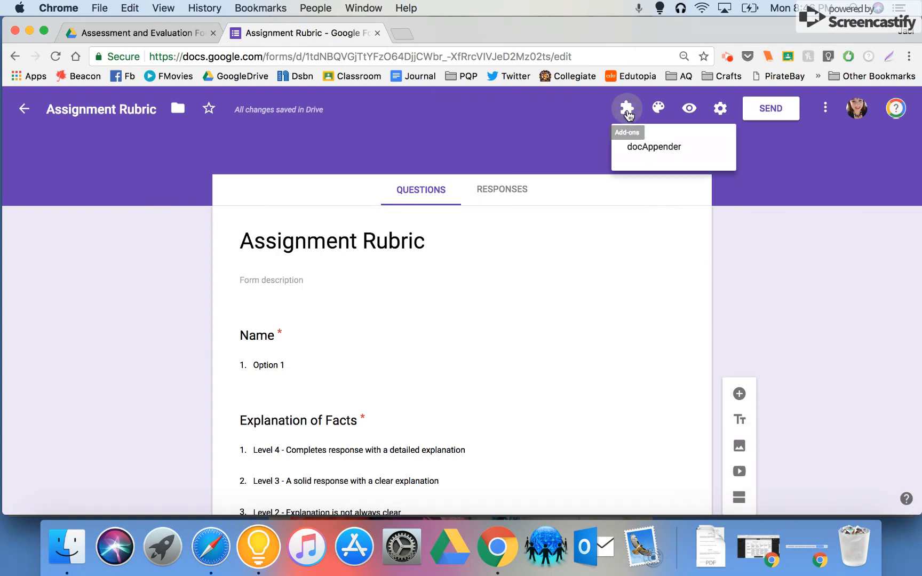
click(638, 148)
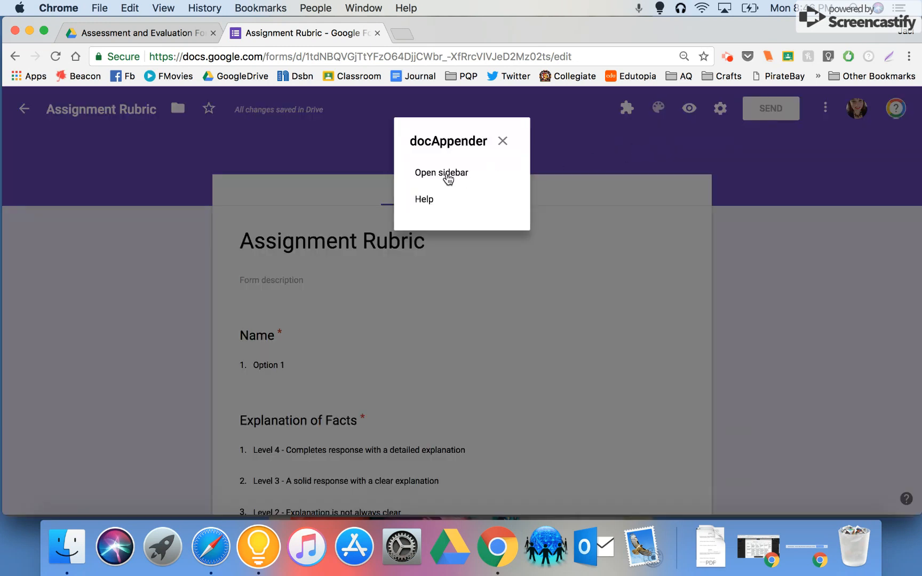
click(447, 176)
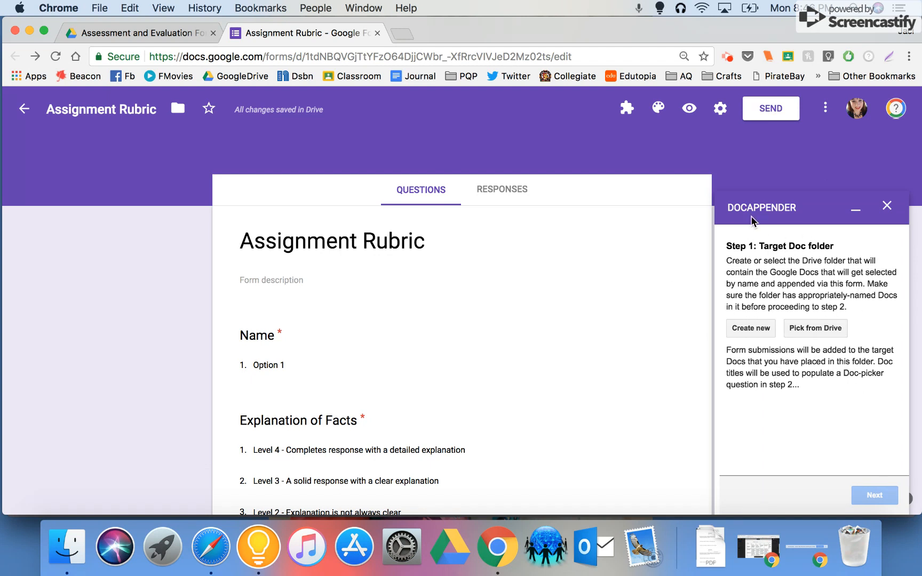
Set the Test Class folder inside #Current Classes as docAppender's target Doc folder and continue to the Doc-picker question.
click(831, 330)
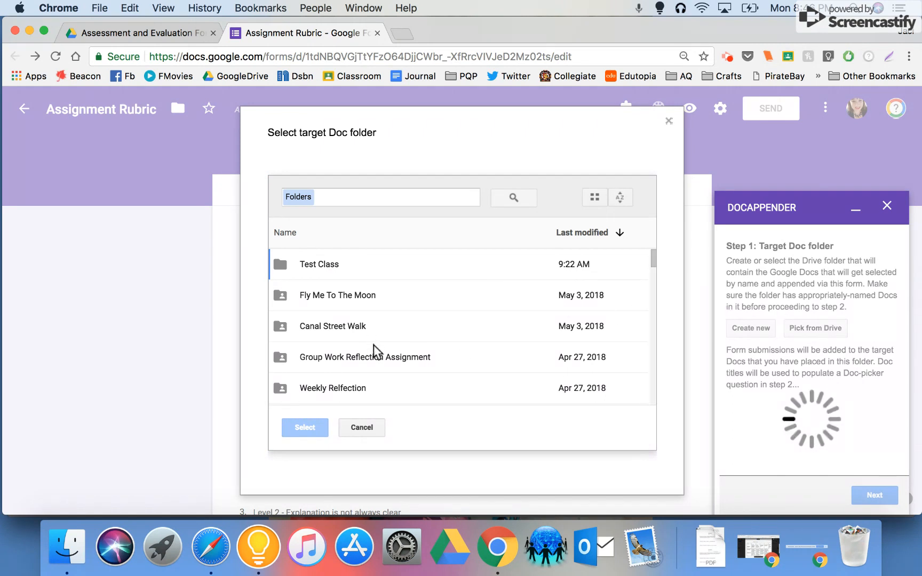
scroll(366, 310, down, 6)
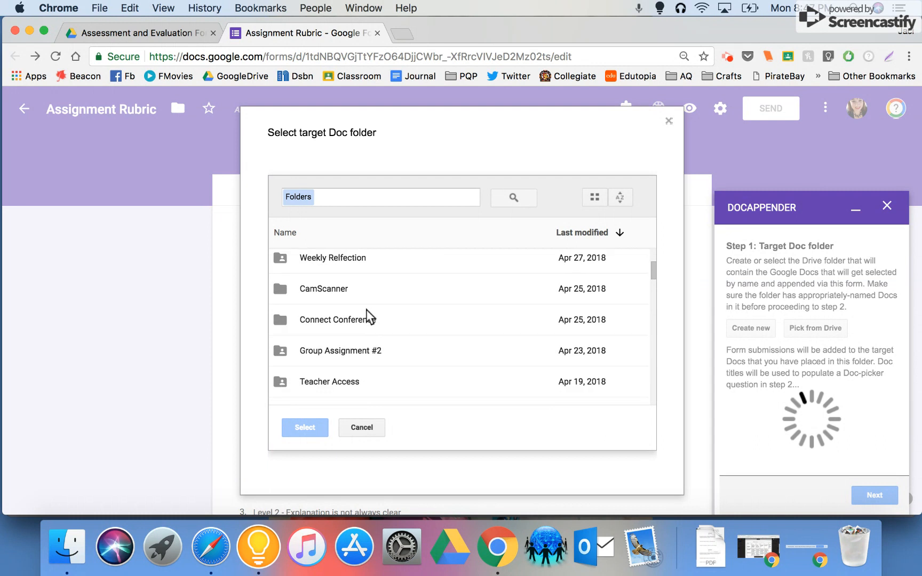
scroll(366, 310, down, 2)
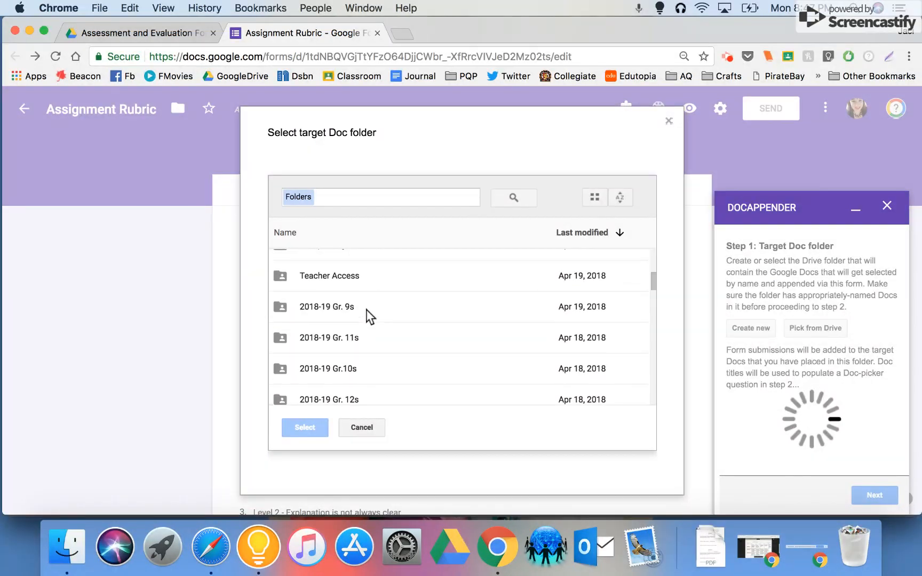
scroll(366, 310, up, 8)
click(361, 199)
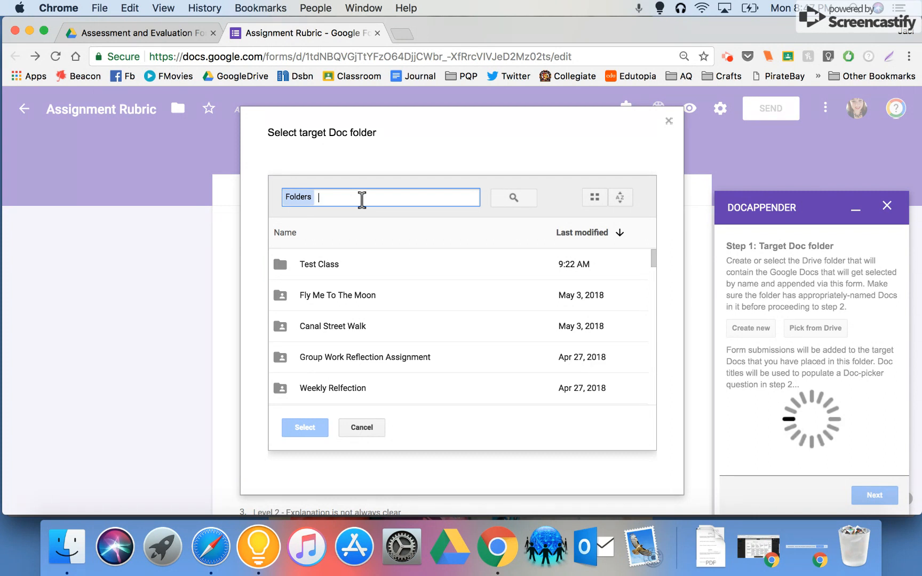
text(#)
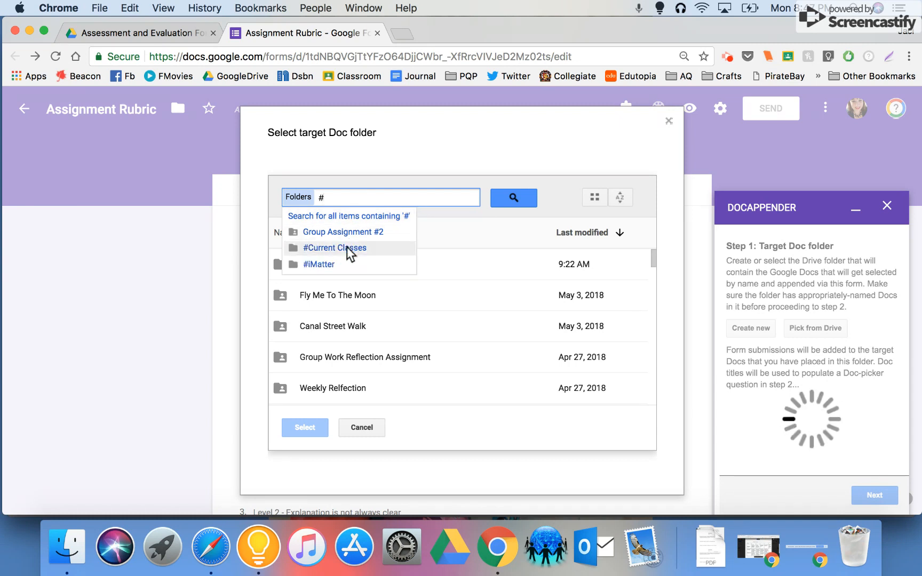
click(347, 247)
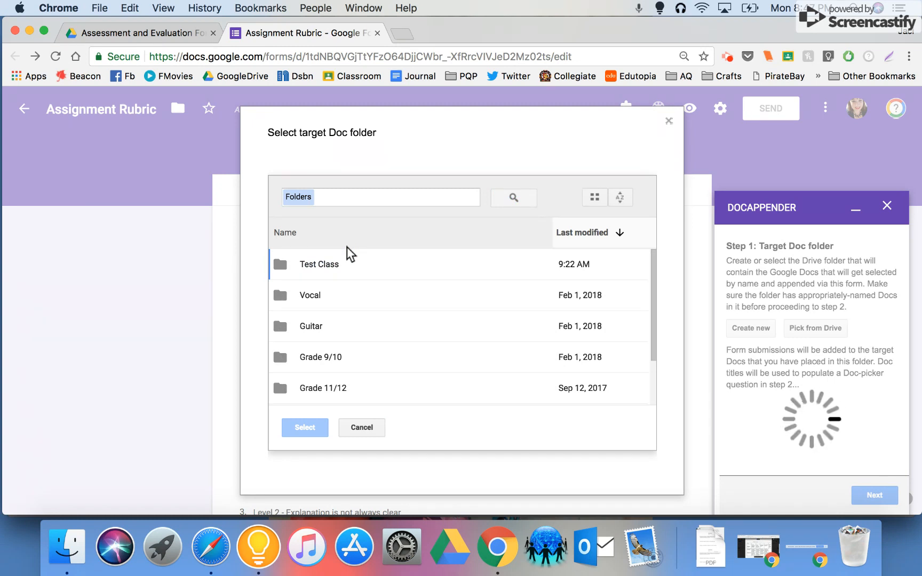
click(321, 264)
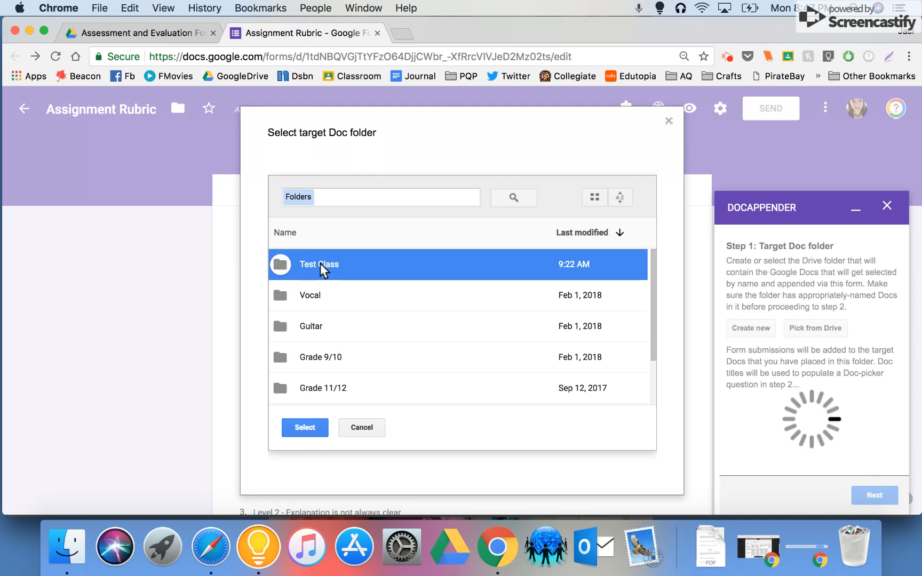
click(302, 430)
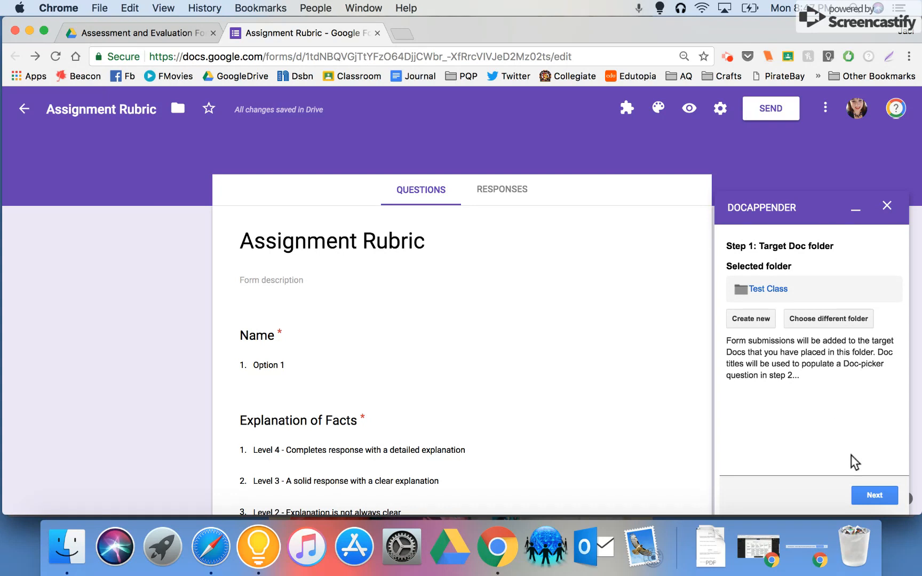
click(865, 493)
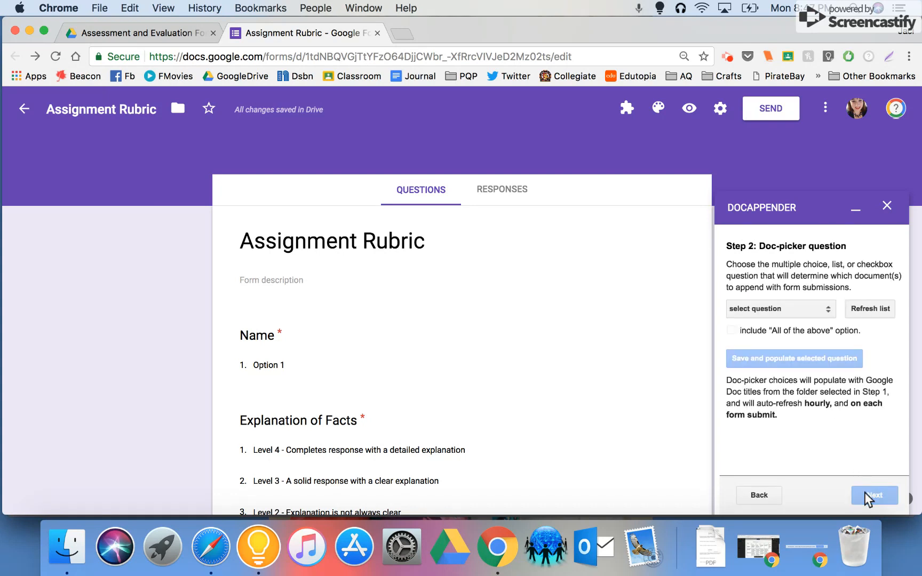
Refresh the question list, choose Name as the Doc-picker question, and populate it with the Doc titles from the target folder.
click(785, 302)
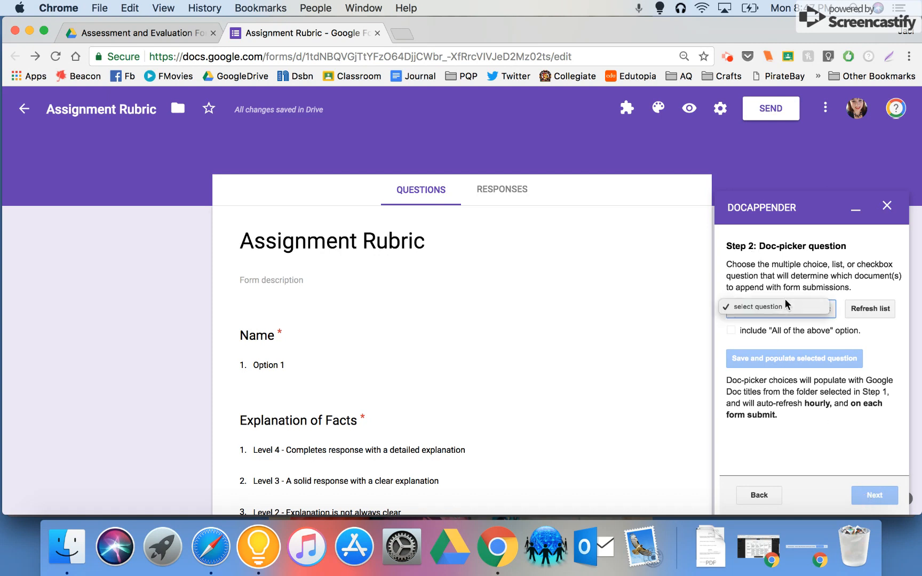
click(804, 323)
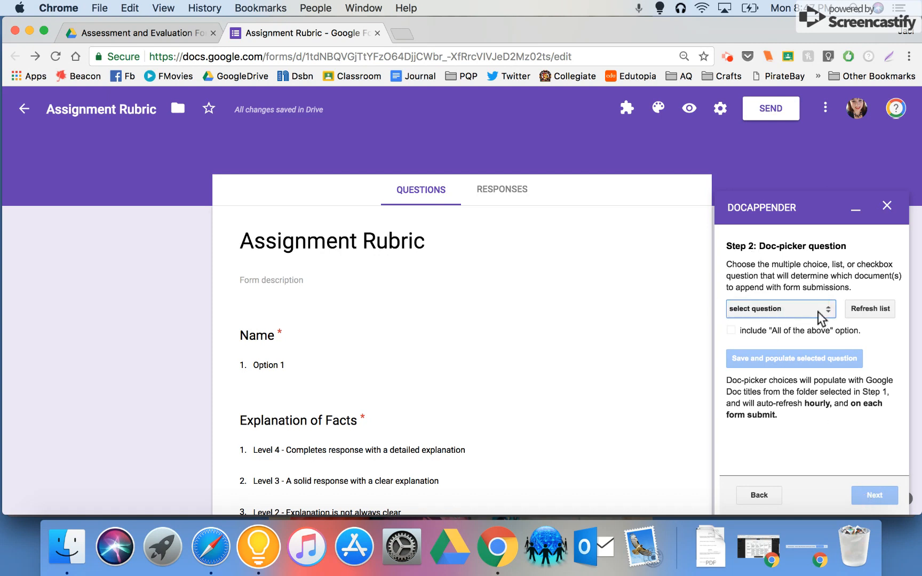
click(818, 312)
click(822, 335)
click(865, 310)
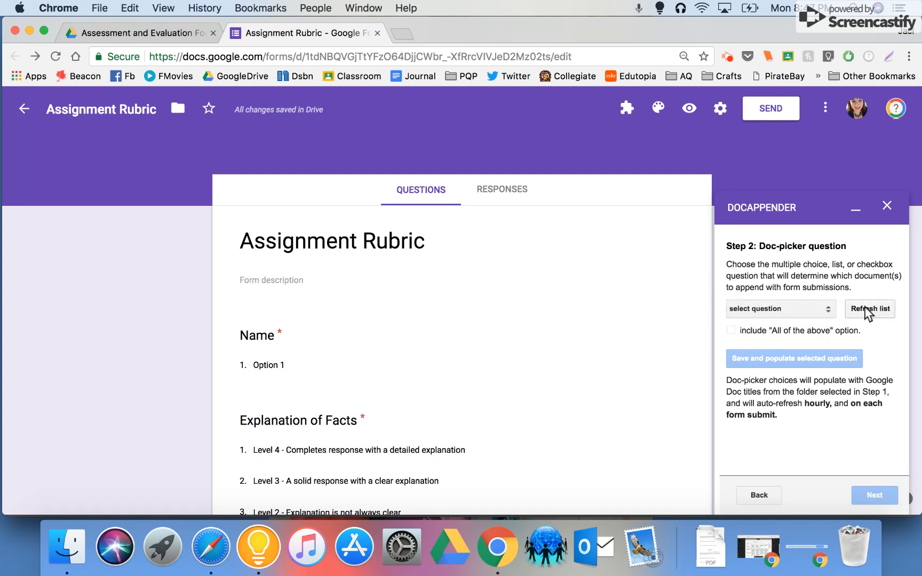
click(801, 307)
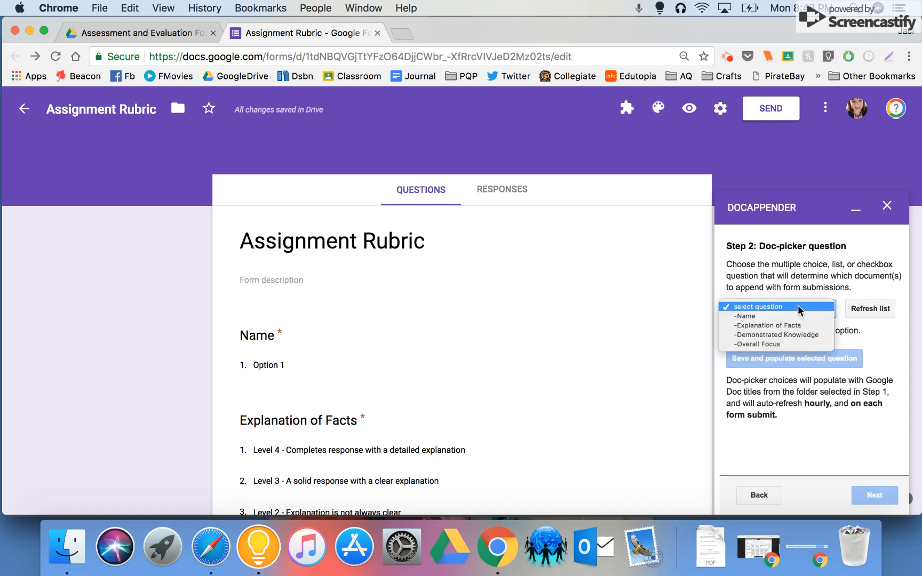
click(790, 319)
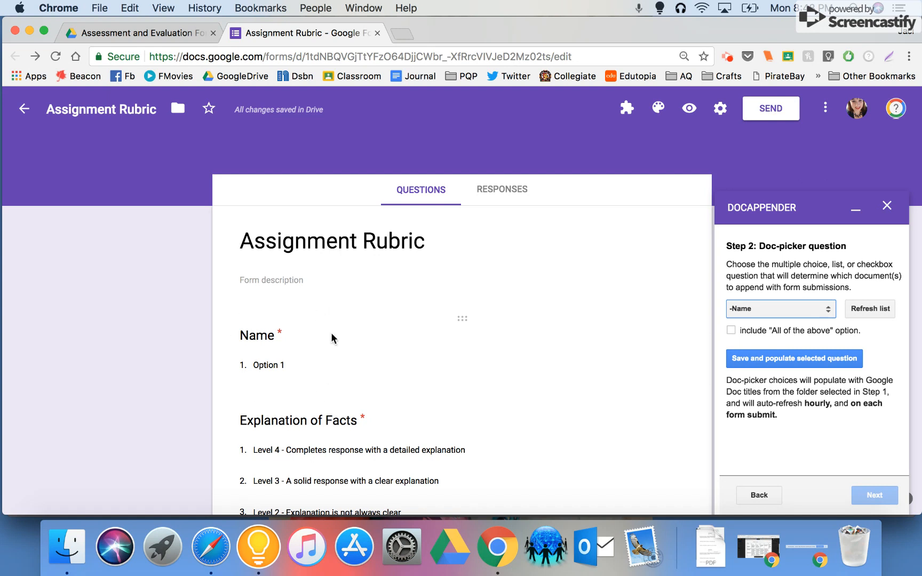
click(786, 359)
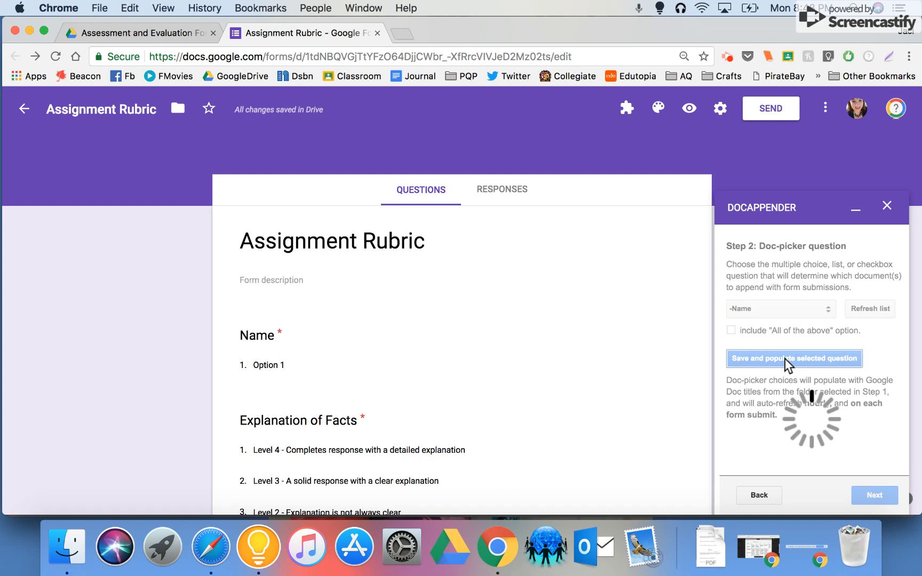
scroll(589, 329, down, 4)
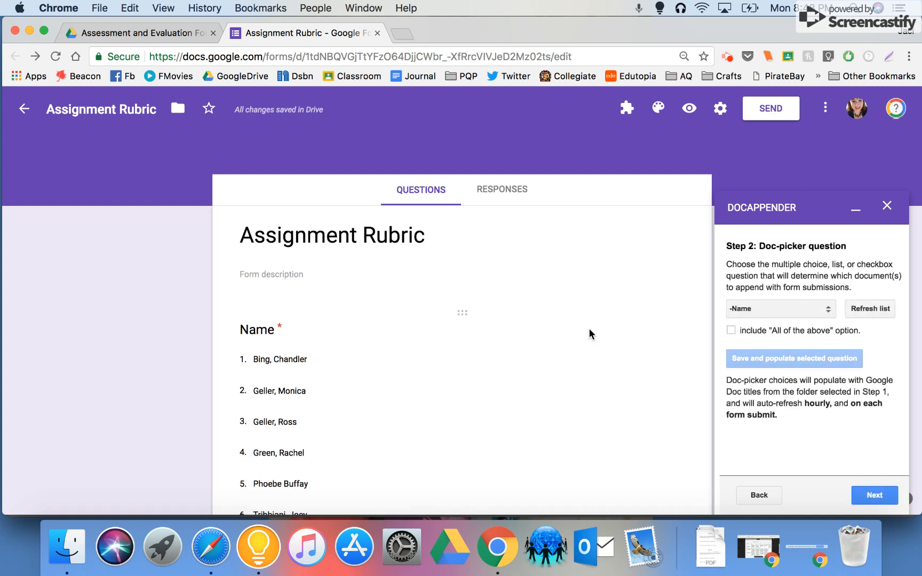
click(873, 496)
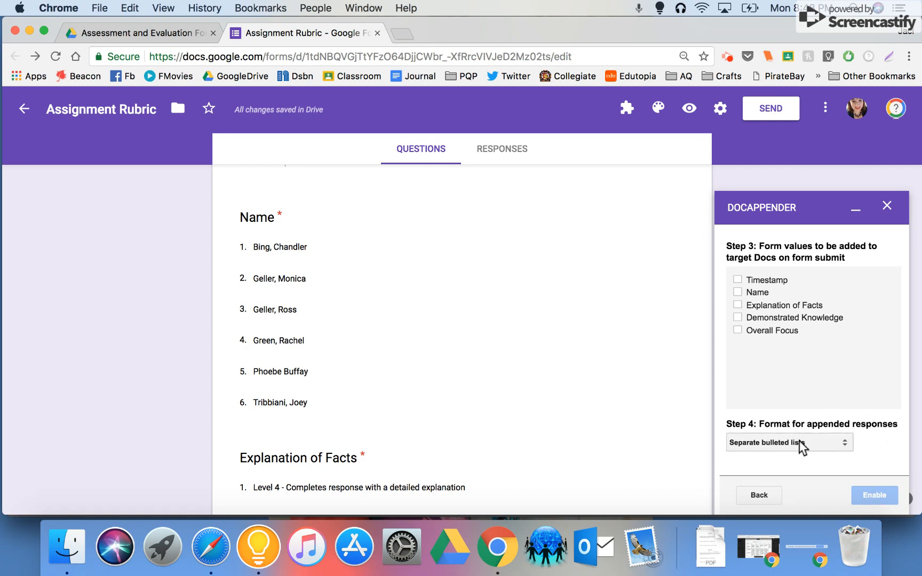
Include Timestamp, Name, Explanation of Facts, Demonstrated Knowledge and Overall Focus as the form values added to the target Docs.
click(737, 279)
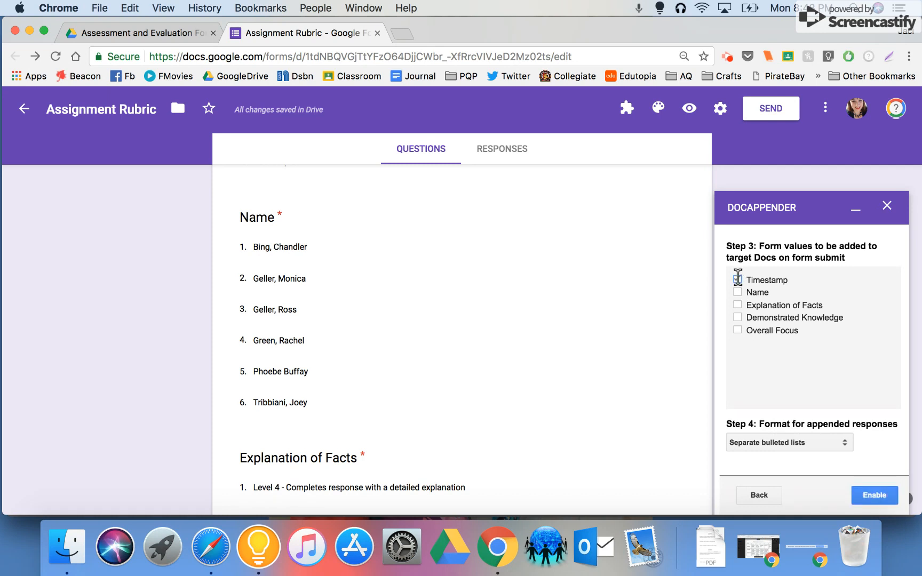
click(737, 291)
click(738, 304)
click(738, 317)
click(738, 330)
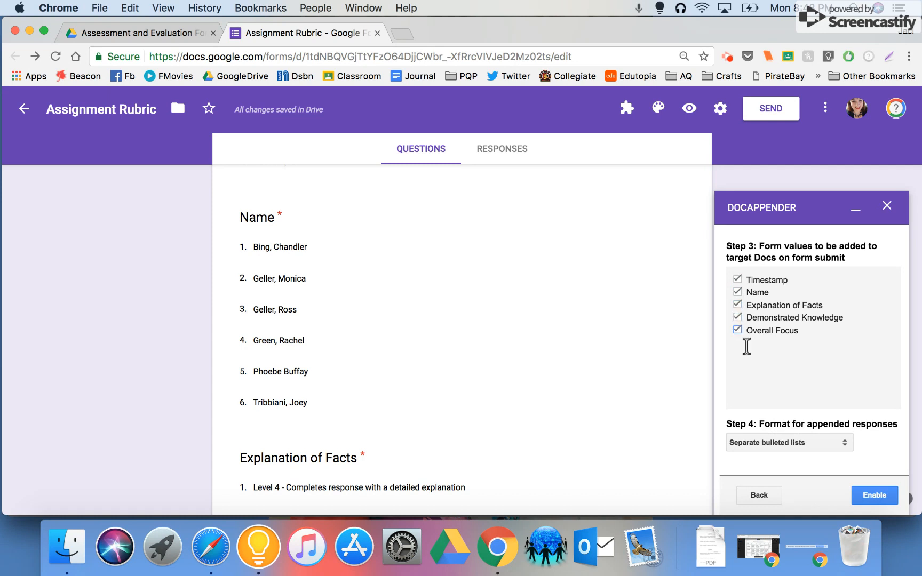
Format the appended responses as Separate vertical tables, enable docAppender, and close its sidebar.
click(831, 441)
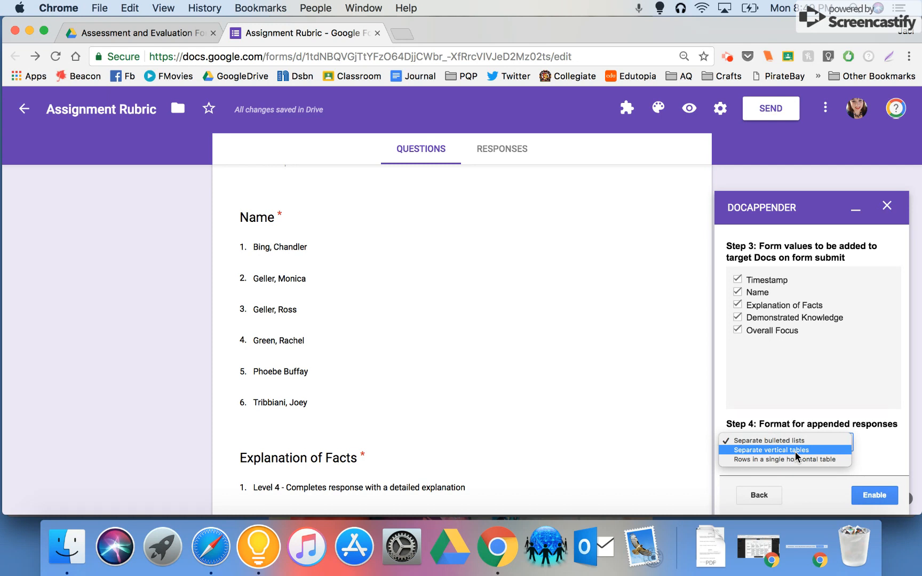
click(795, 451)
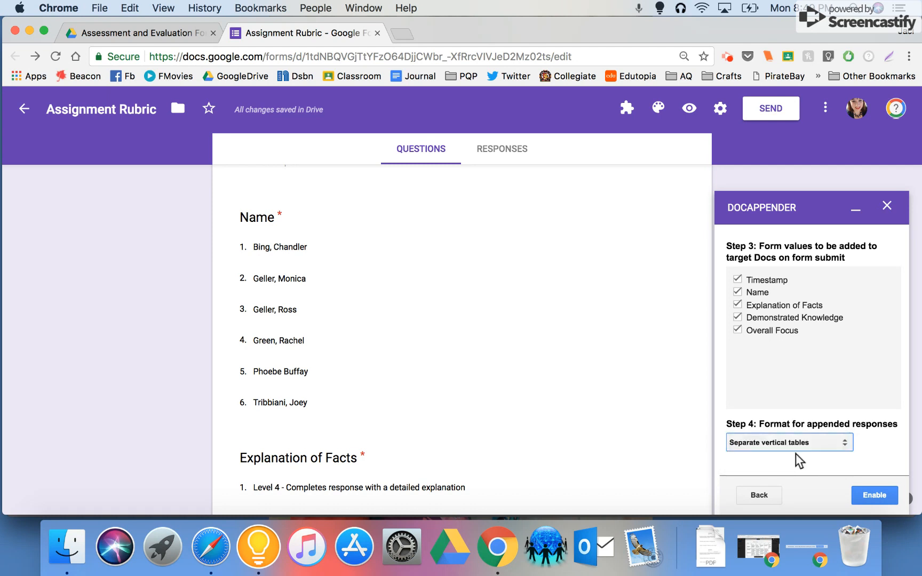
click(883, 495)
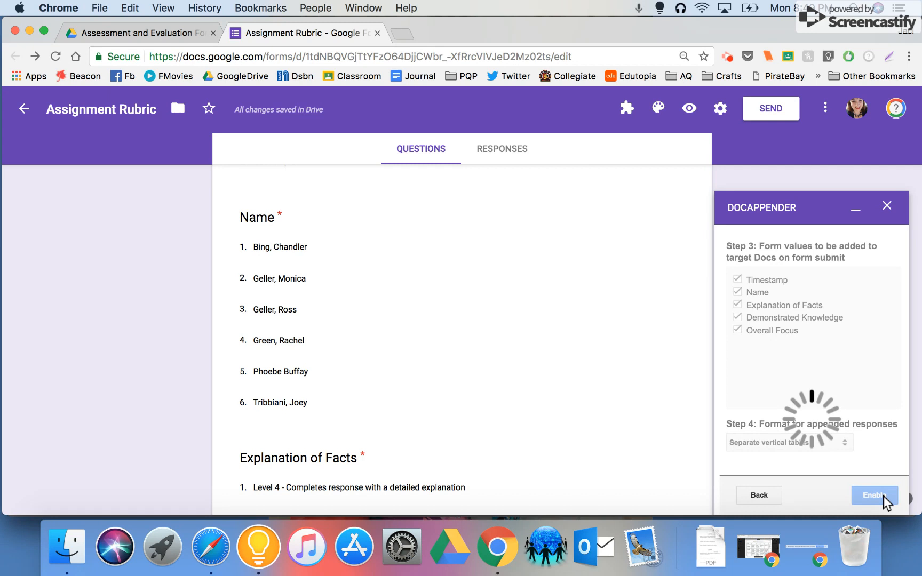
click(887, 206)
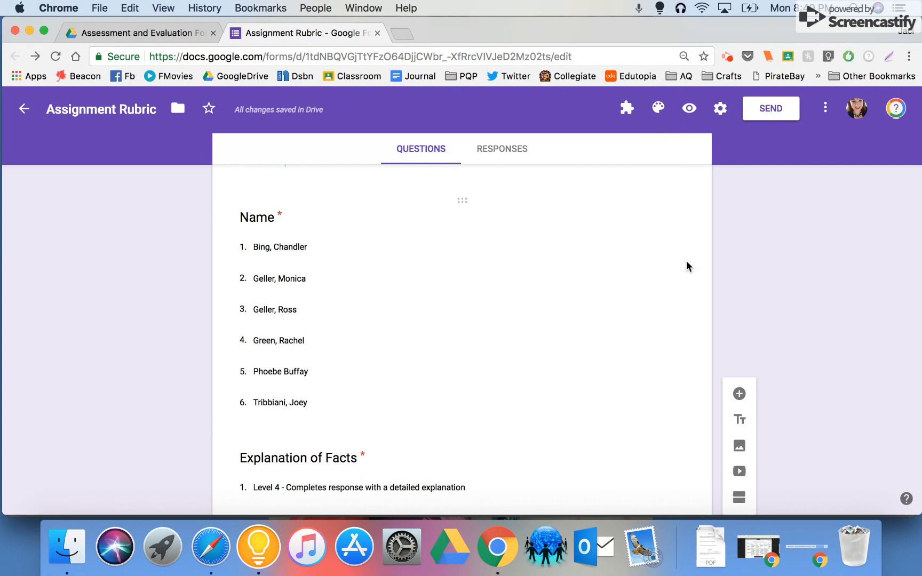
Preview the Assignment Rubric form and examine the Name choices and the layout of the rubric questions.
click(690, 109)
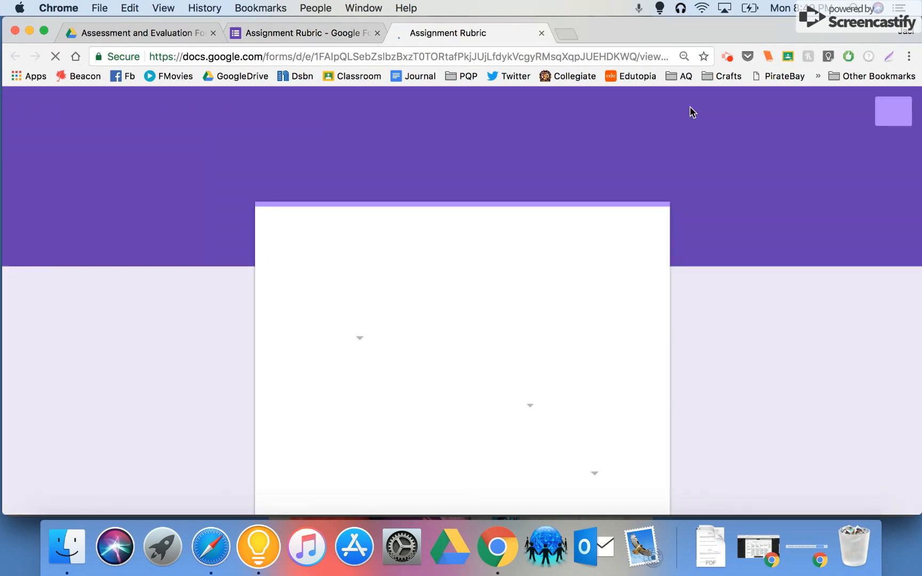
scroll(708, 312, down, 3)
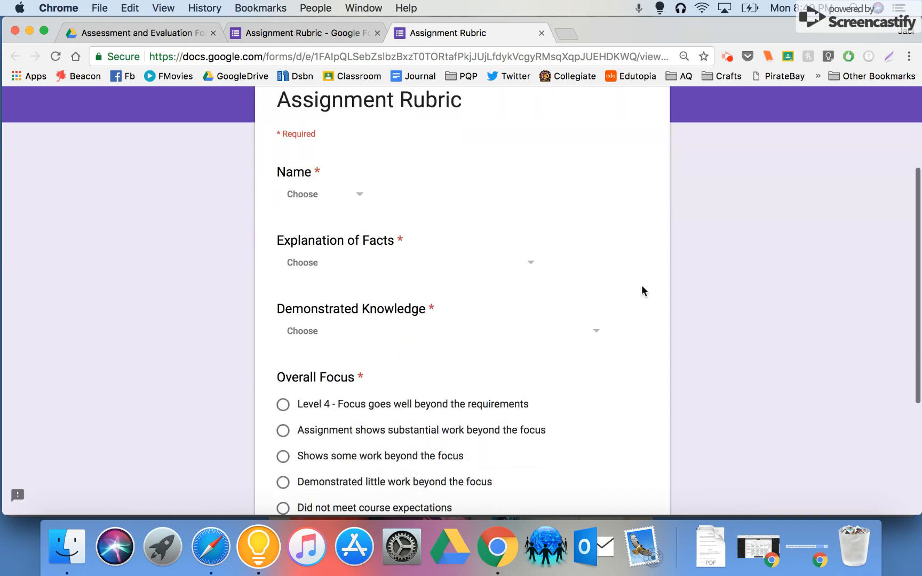
click(335, 193)
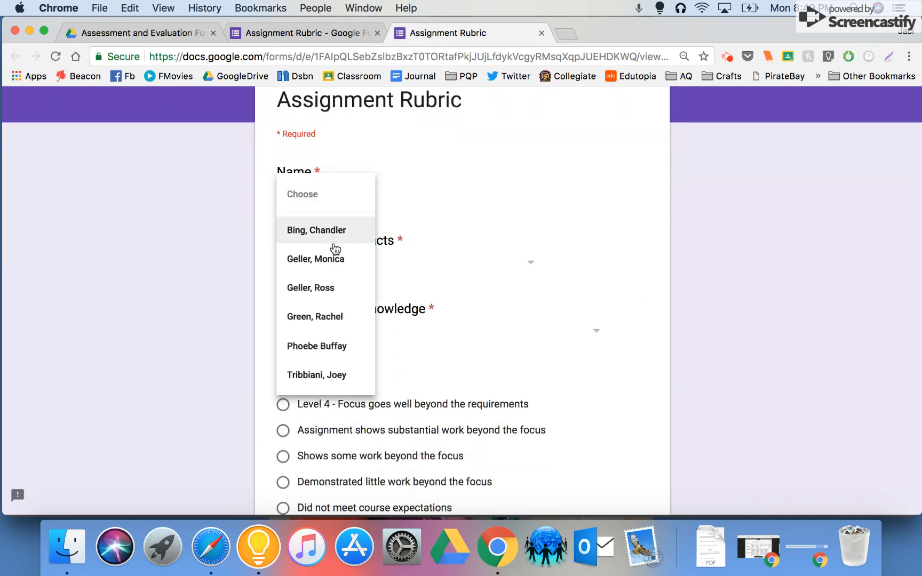
click(707, 325)
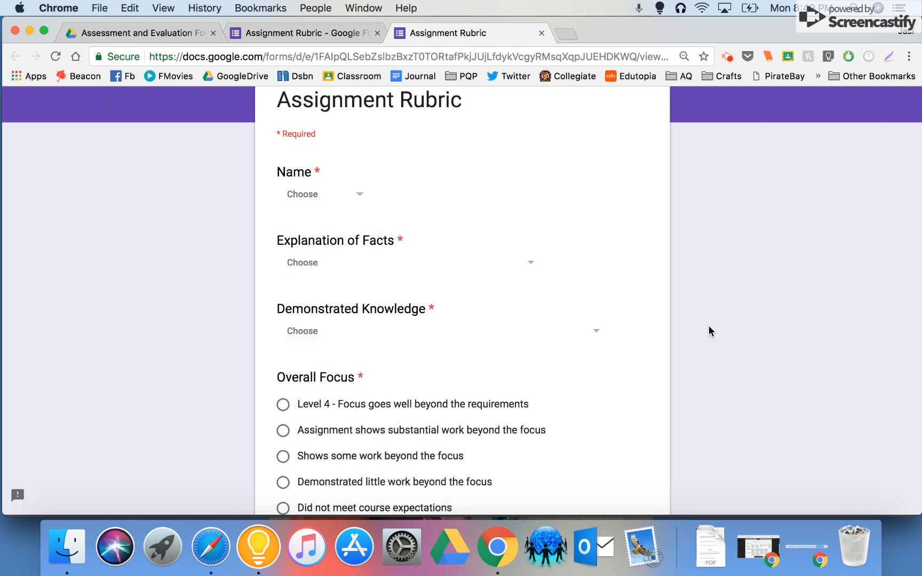
scroll(708, 326, down, 3)
scroll(477, 304, up, 5)
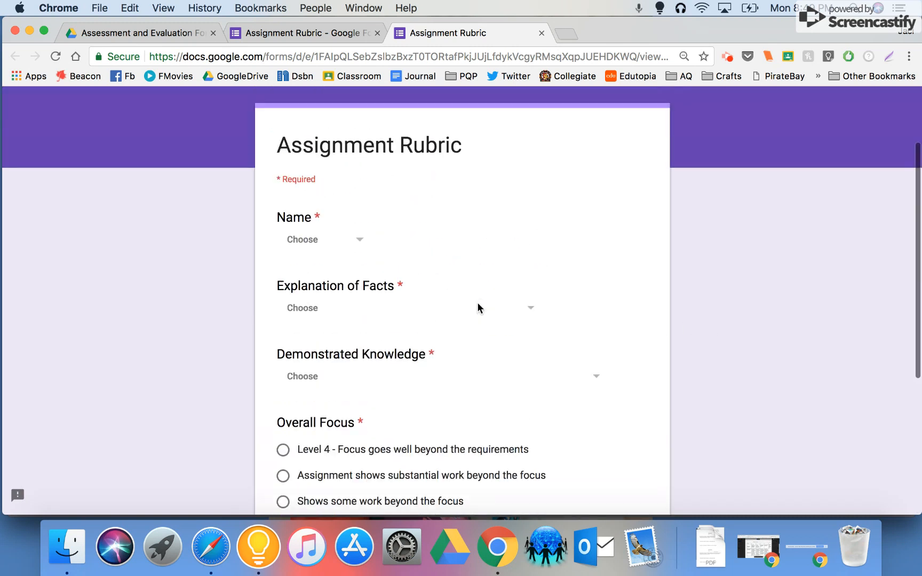
scroll(479, 310, down, 3)
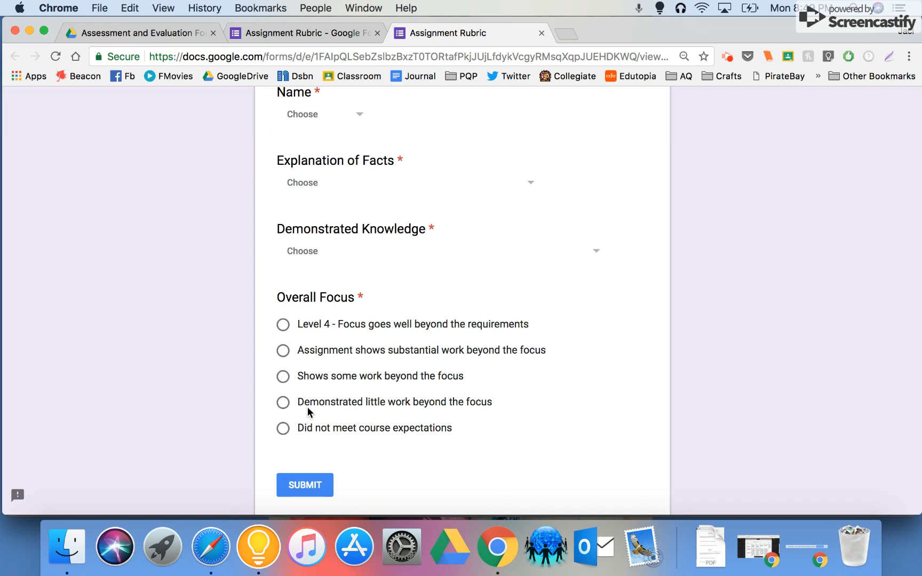
Change the Overall Focus question in the form editor to the Dropdown type.
click(342, 34)
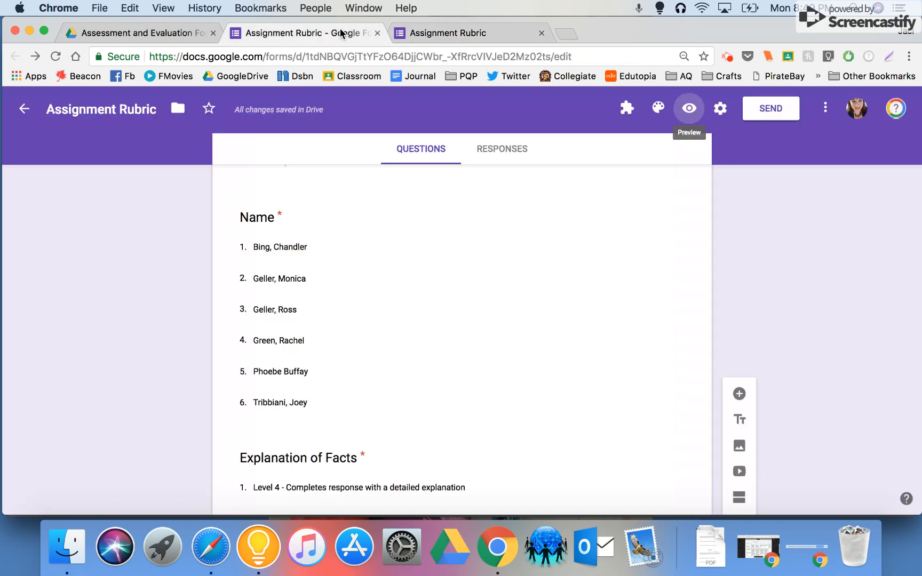
scroll(505, 267, down, 10)
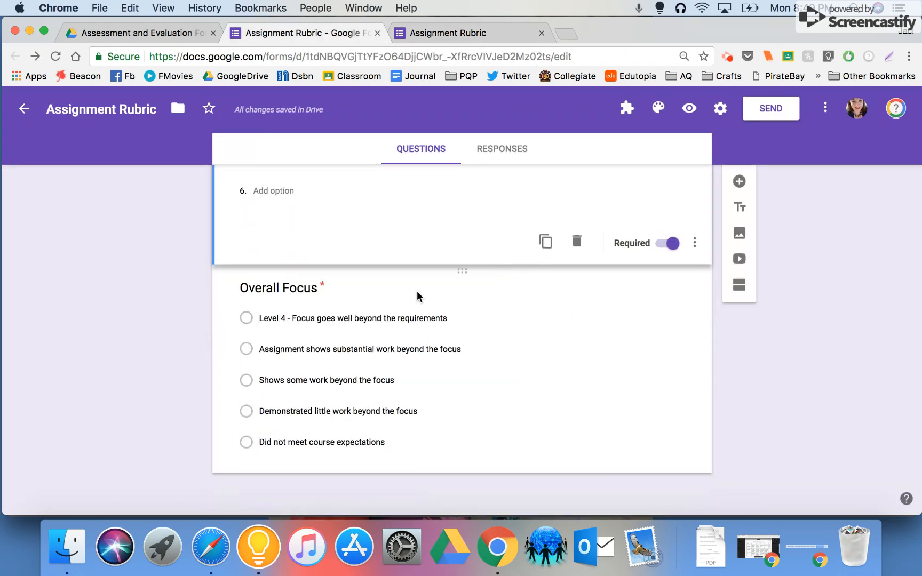
click(417, 297)
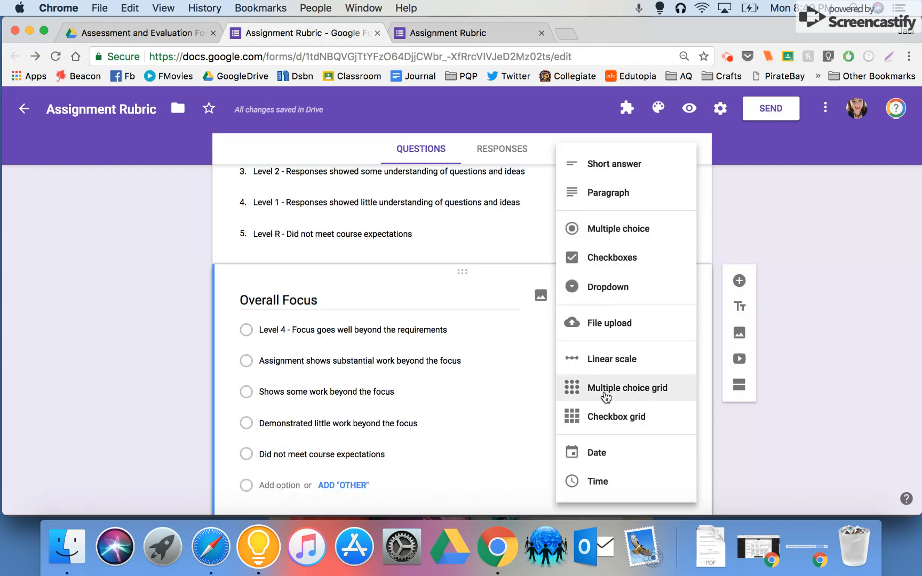
click(630, 293)
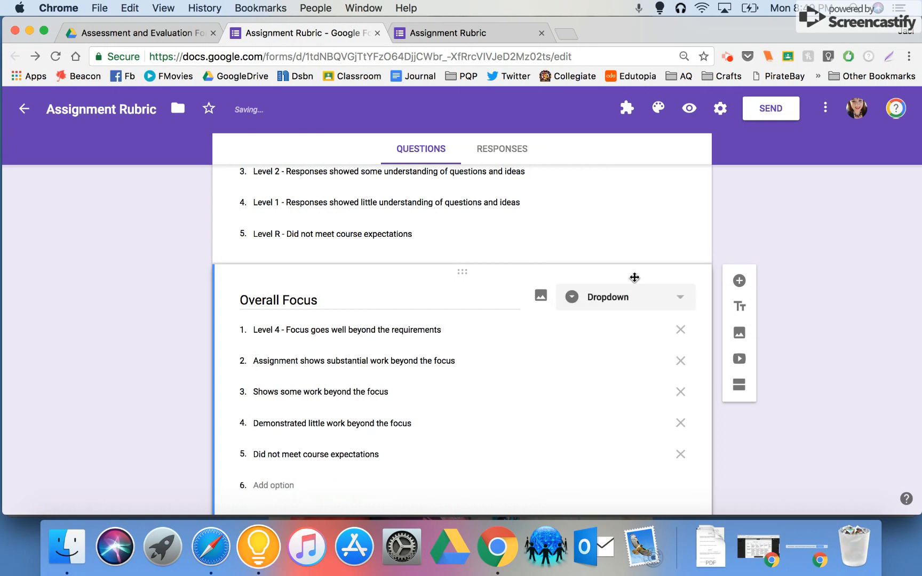
scroll(732, 220, up, 10)
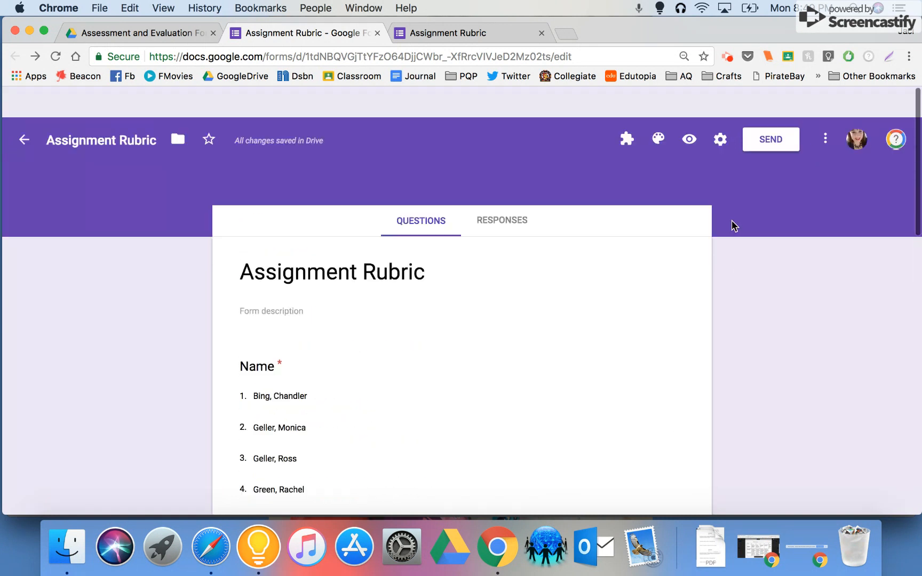
Reload the Assignment Rubric preview and check the choices of the Overall Focus question.
click(495, 30)
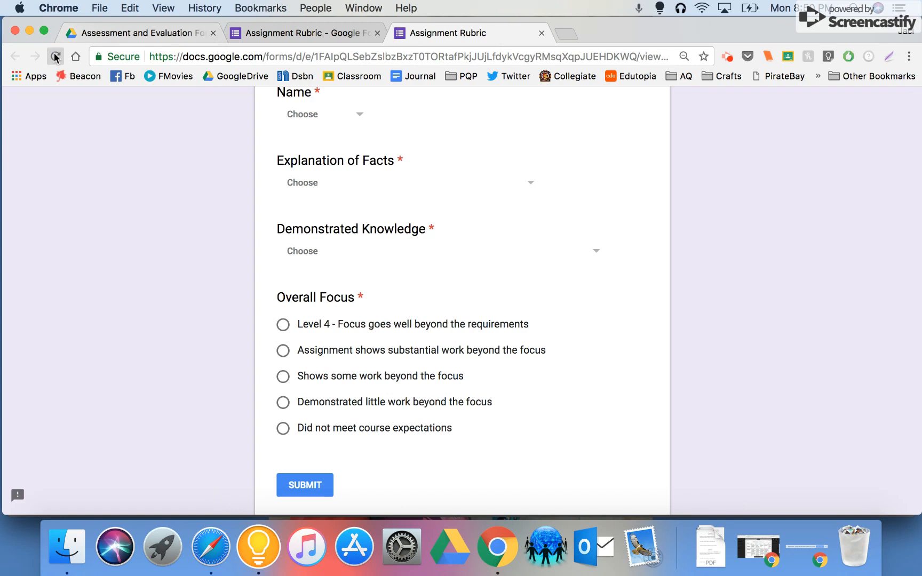
key(super+r)
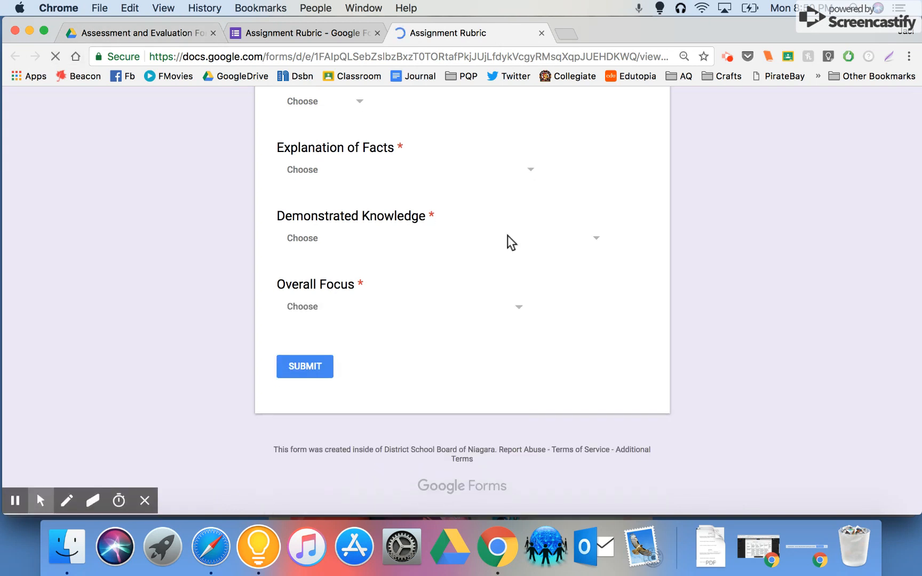
click(407, 306)
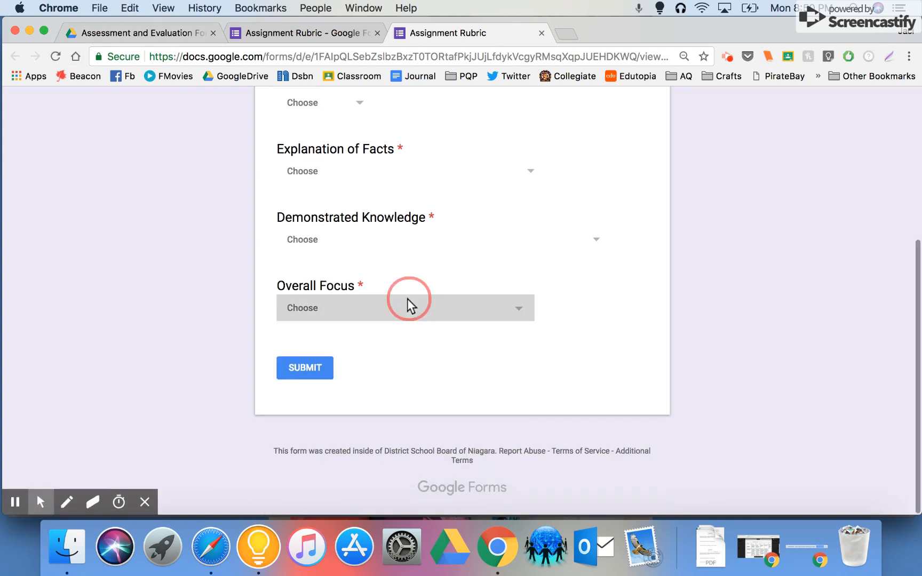
click(758, 314)
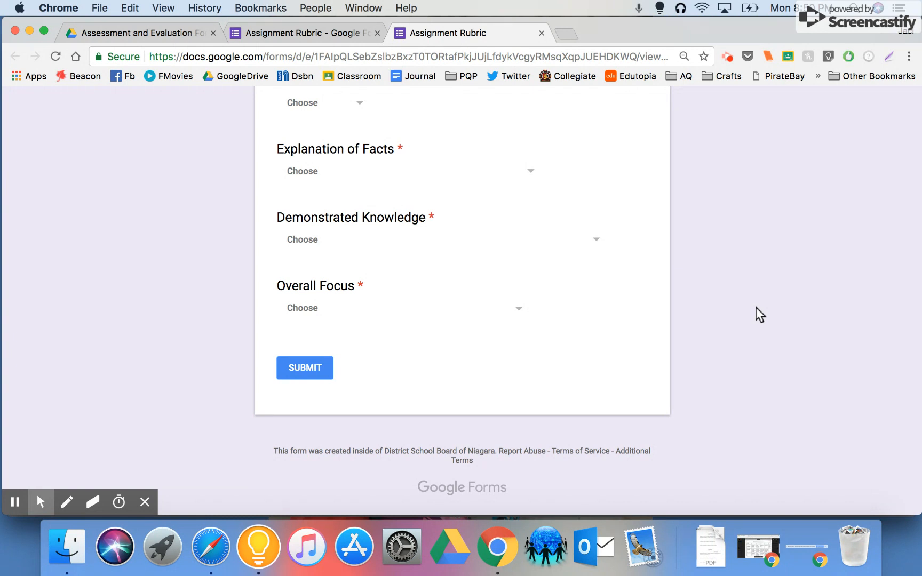
click(728, 58)
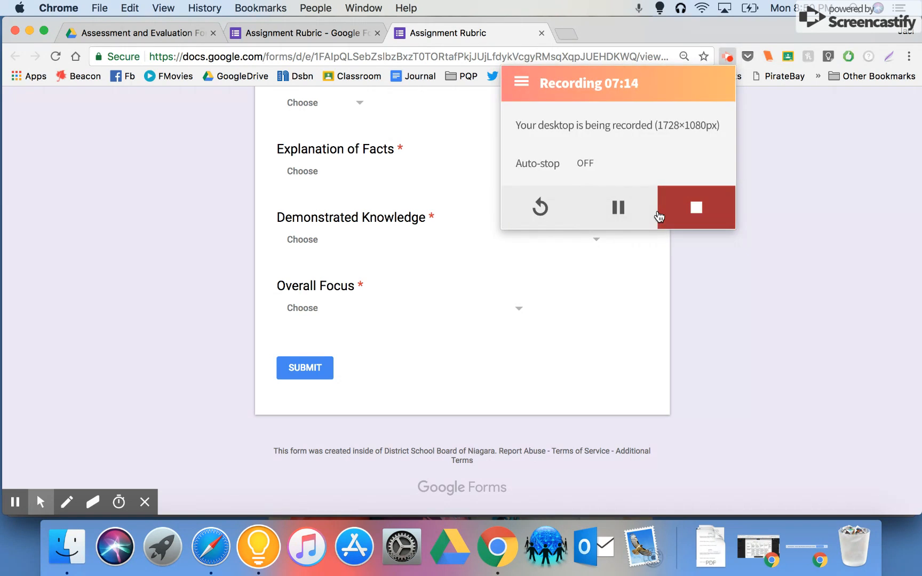